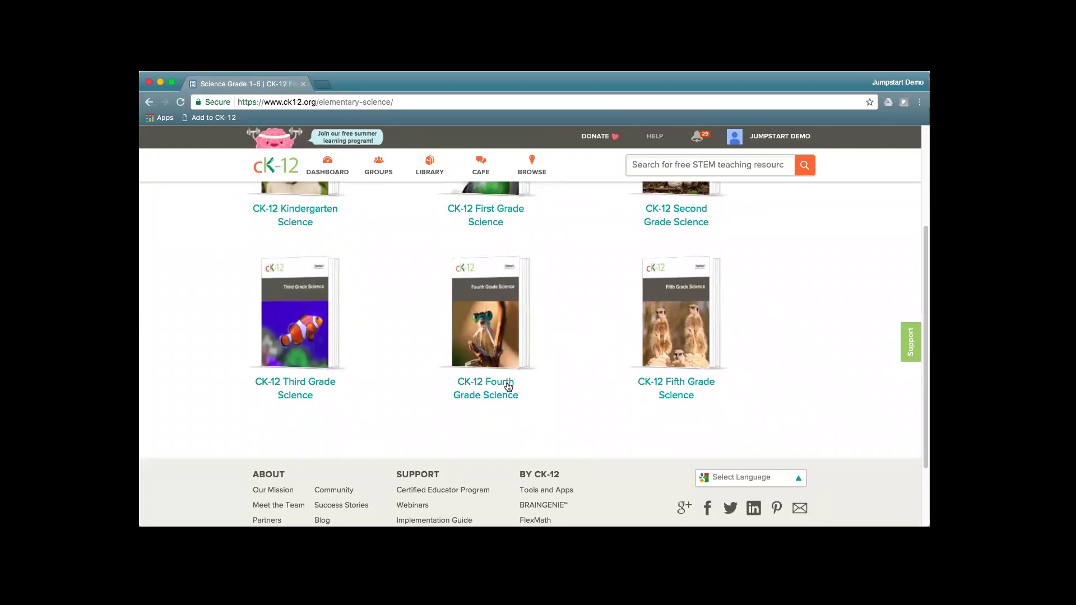
# Step: Customize the CK-12 Fourth Grade Science FlexBook, titling it "CK-12 Fourth Grade Science - demo for July 12", and save the copy
pyautogui.click(499, 384)
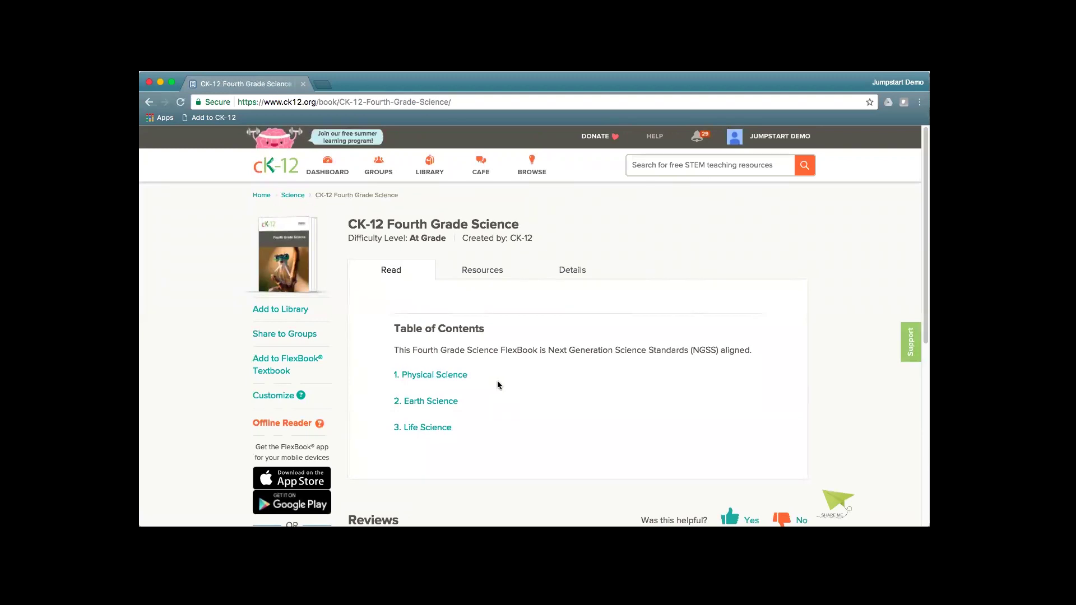
pyautogui.click(285, 398)
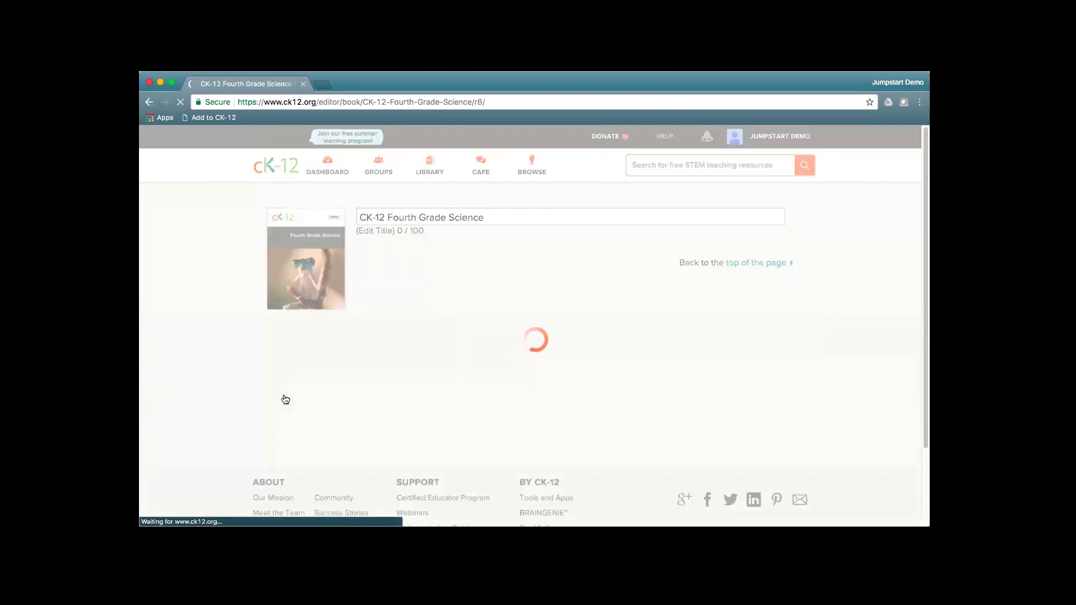
pyautogui.click(505, 228)
pyautogui.write('- demo for July 12')
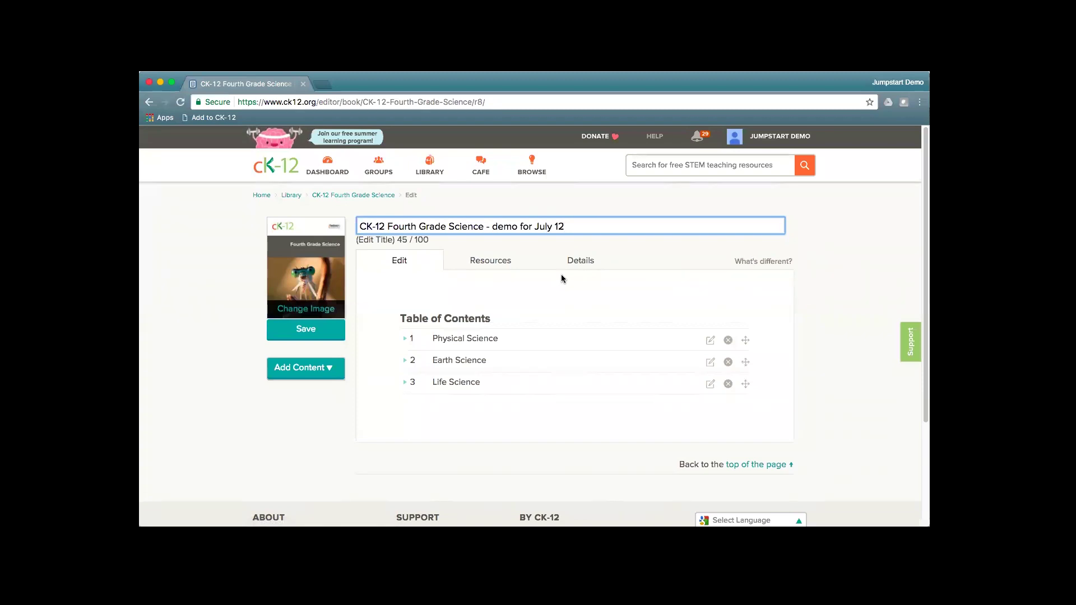
pyautogui.click(307, 332)
pyautogui.click(307, 332)
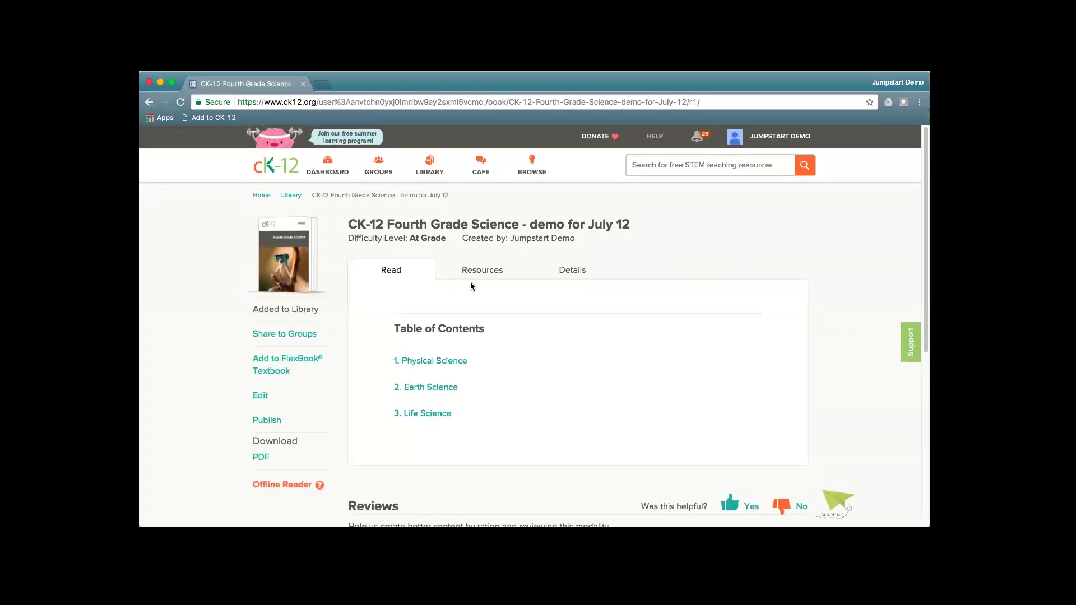
# Step: Find the "demo for July 12" book in the library, check who created it, and open it for editing
pyautogui.click(435, 170)
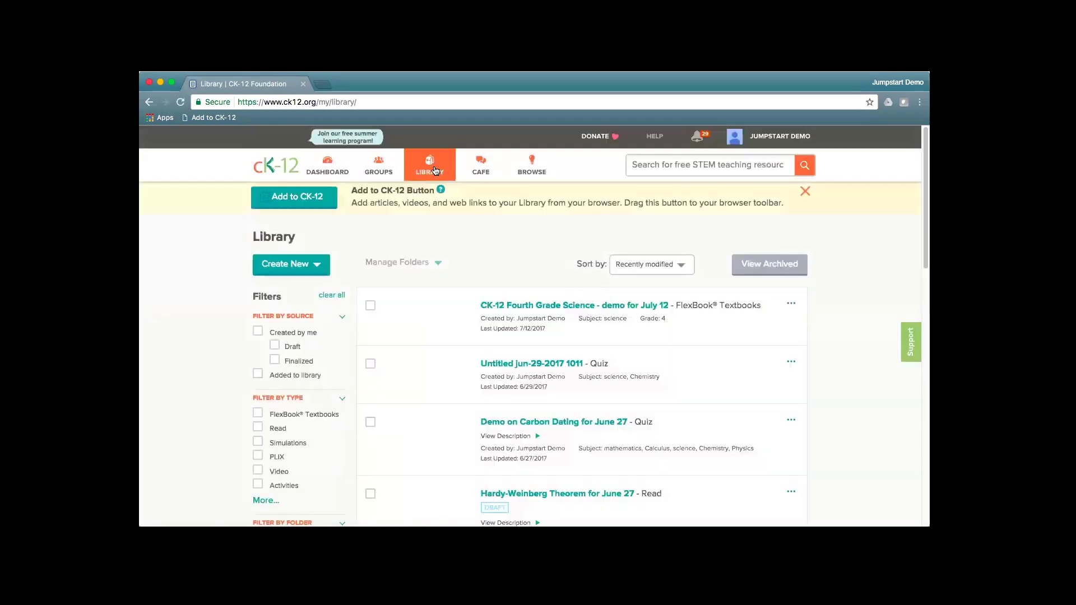
pyautogui.click(579, 307)
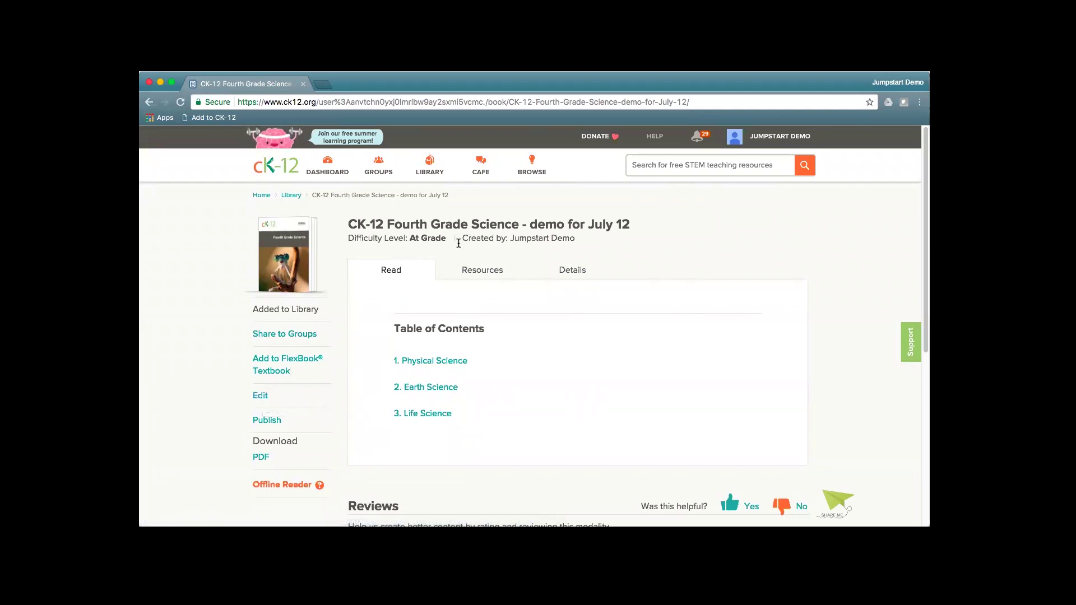
pyautogui.moveTo(462, 237); pyautogui.dragTo(574, 240)
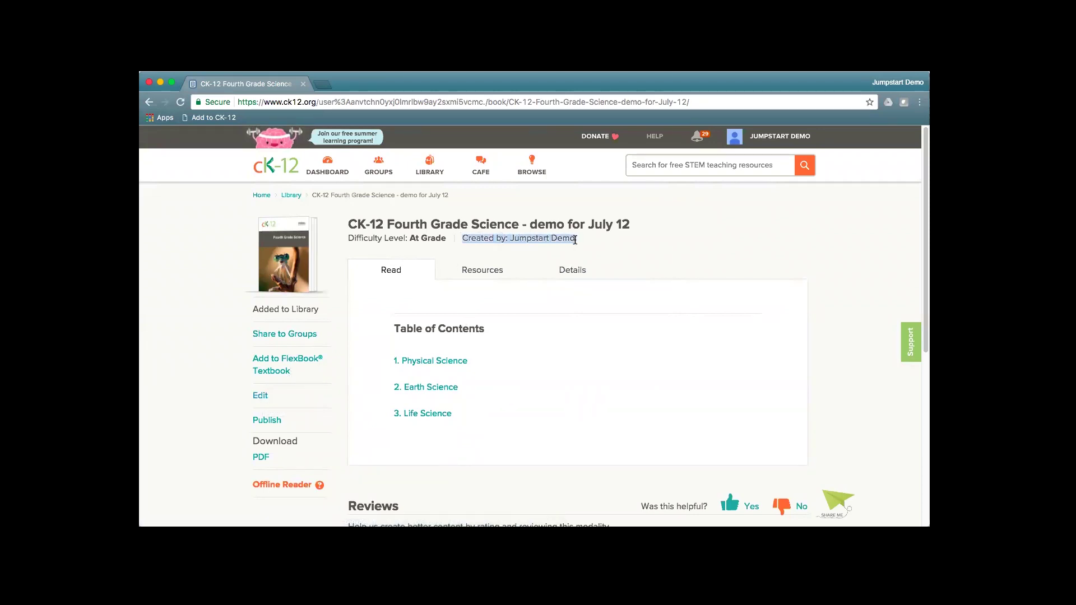
pyautogui.click(260, 396)
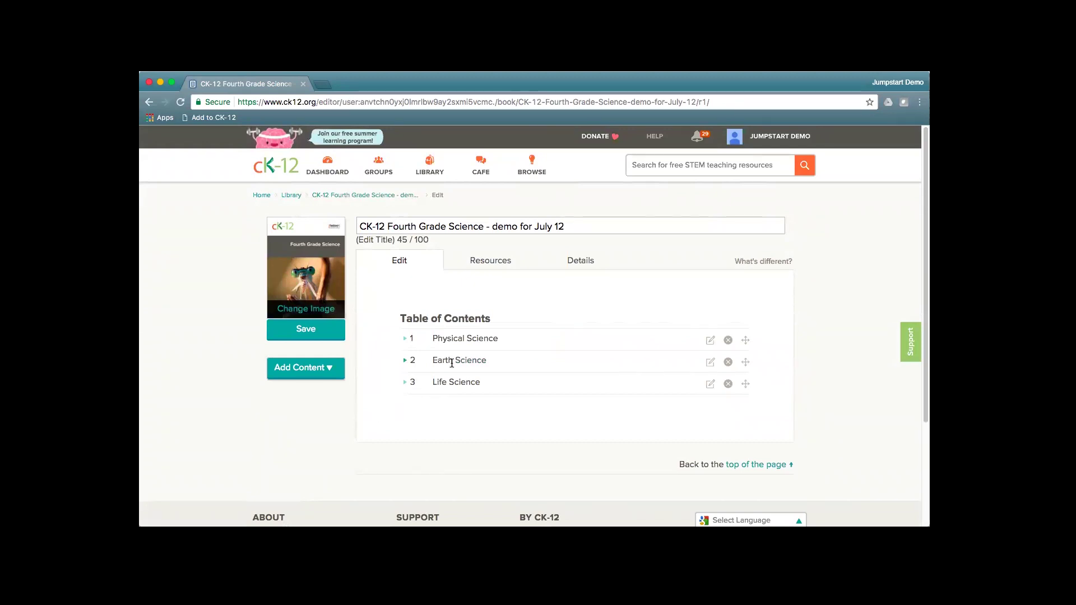
# Step: Remove the Introduction to Plants, Plant Reproduction and Seasonal Changes in Plants lessons from the Life Science chapter
pyautogui.click(727, 384)
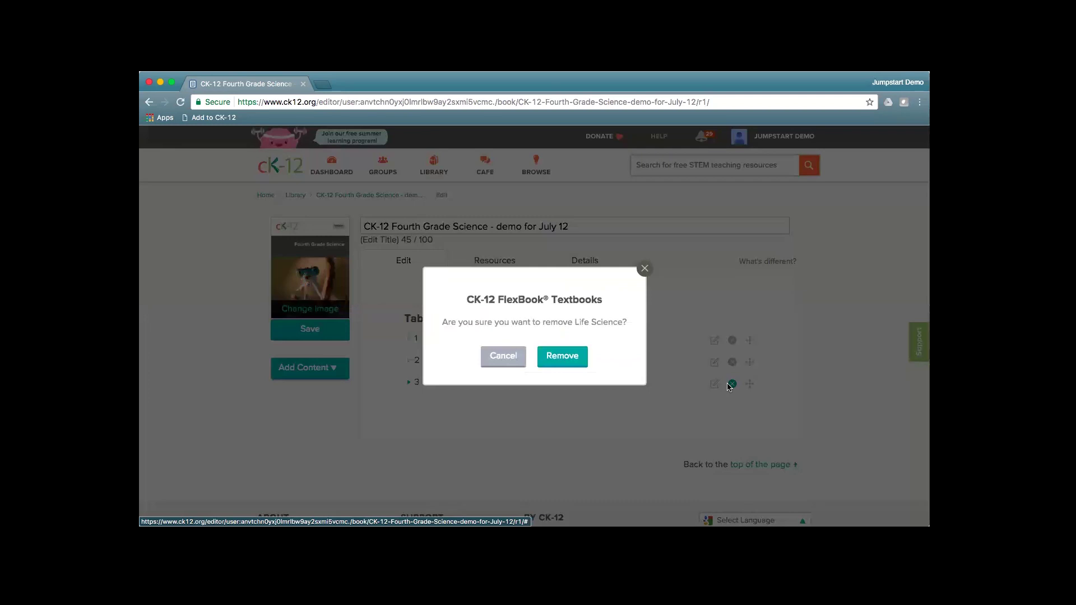
pyautogui.click(501, 356)
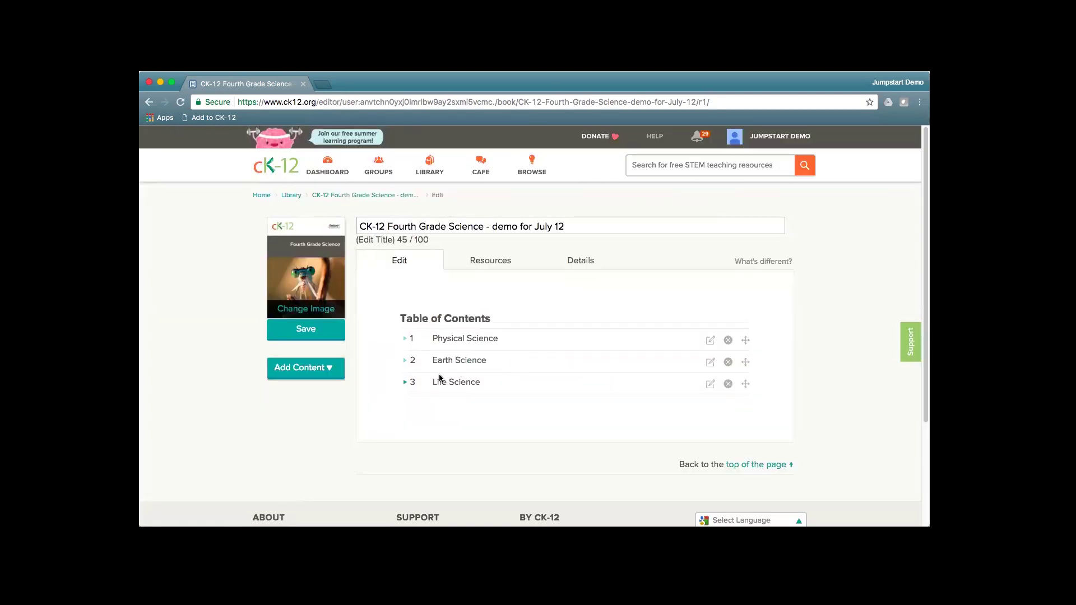
pyautogui.click(404, 383)
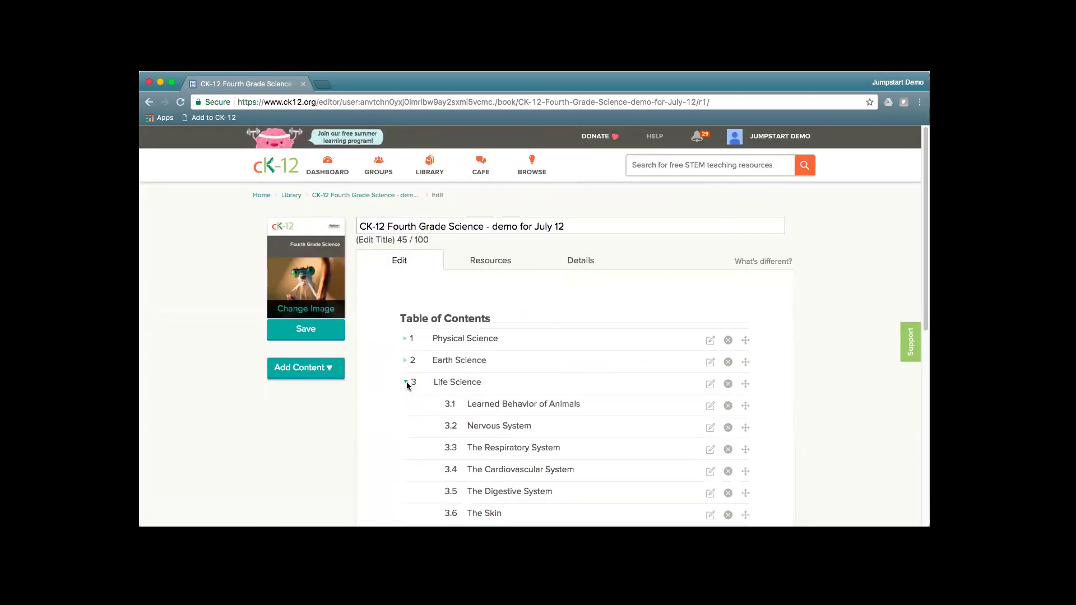
pyautogui.scroll(-3, 714, 467)
pyautogui.scroll(-1, 716, 464)
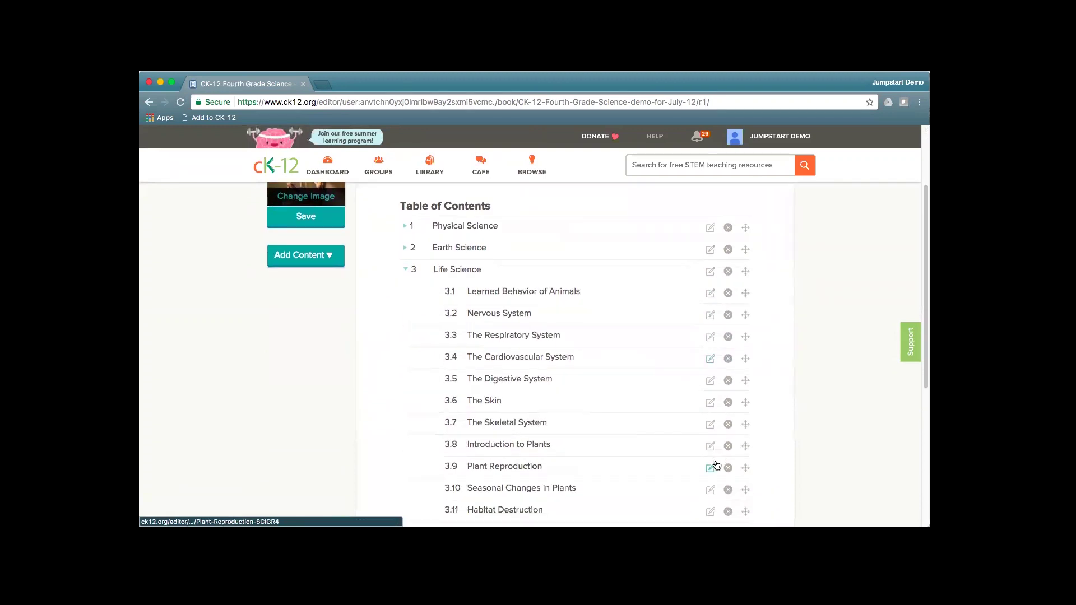
pyautogui.scroll(-2, 716, 465)
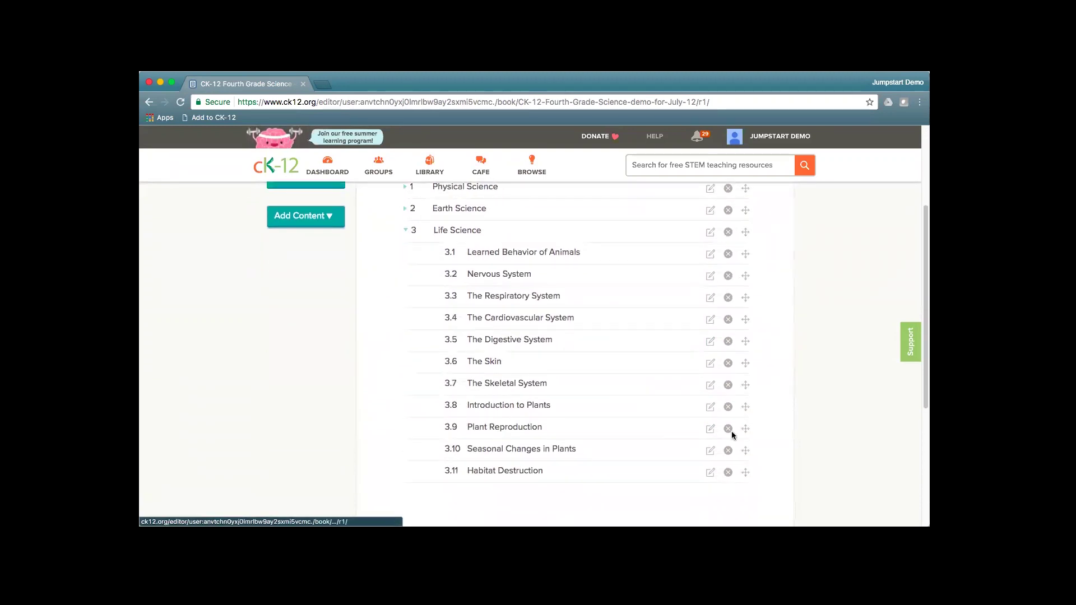
pyautogui.click(728, 407)
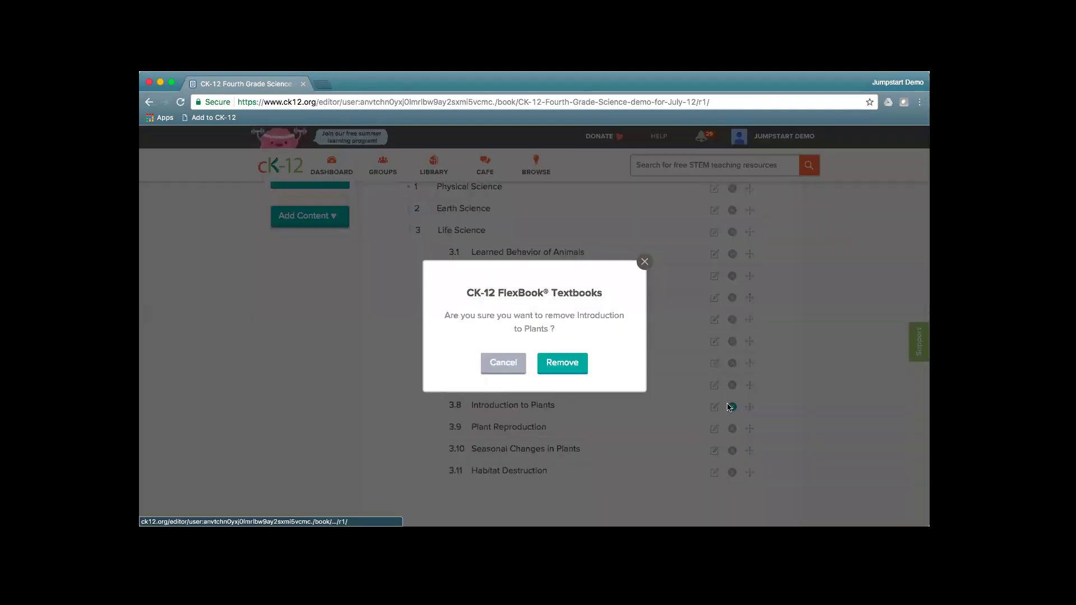
pyautogui.click(569, 364)
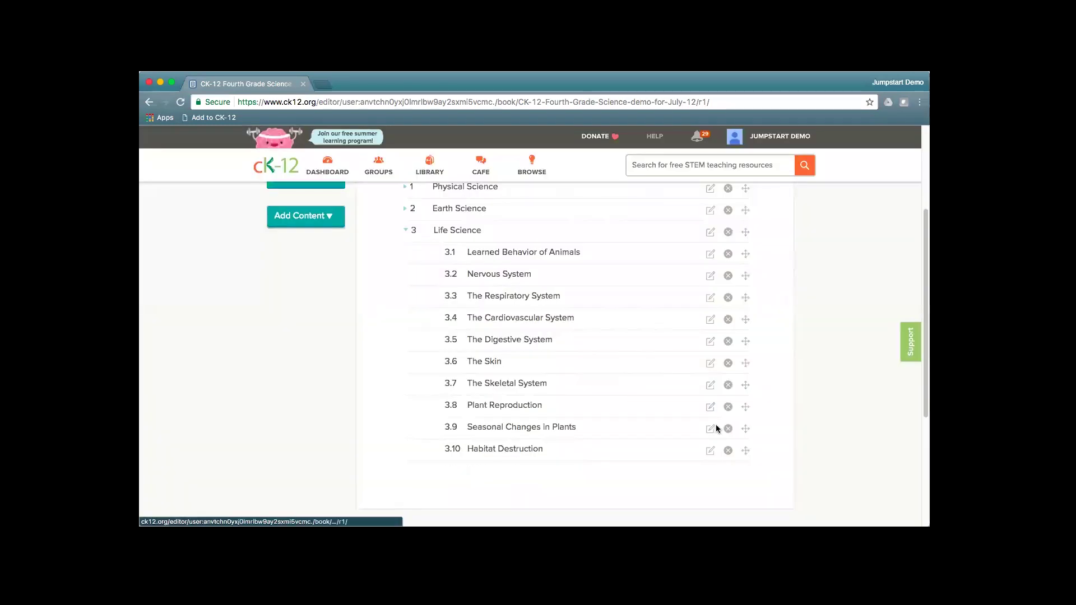
pyautogui.click(728, 408)
pyautogui.click(572, 364)
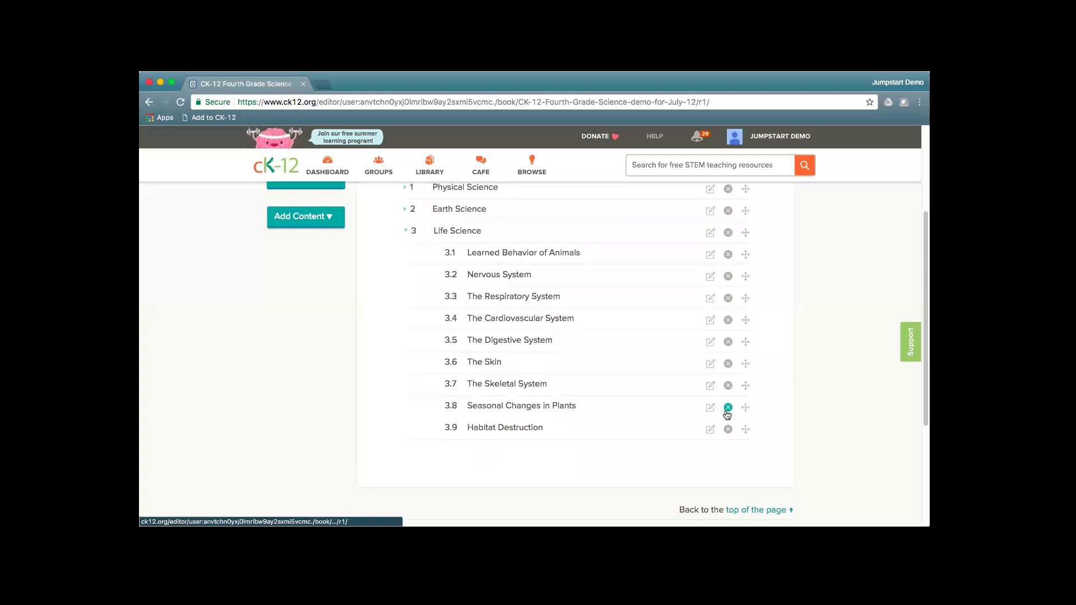
pyautogui.click(728, 408)
pyautogui.click(568, 366)
# Step: Remove the whole Life Science chapter from the book's table of contents
pyautogui.scroll(3, 644, 347)
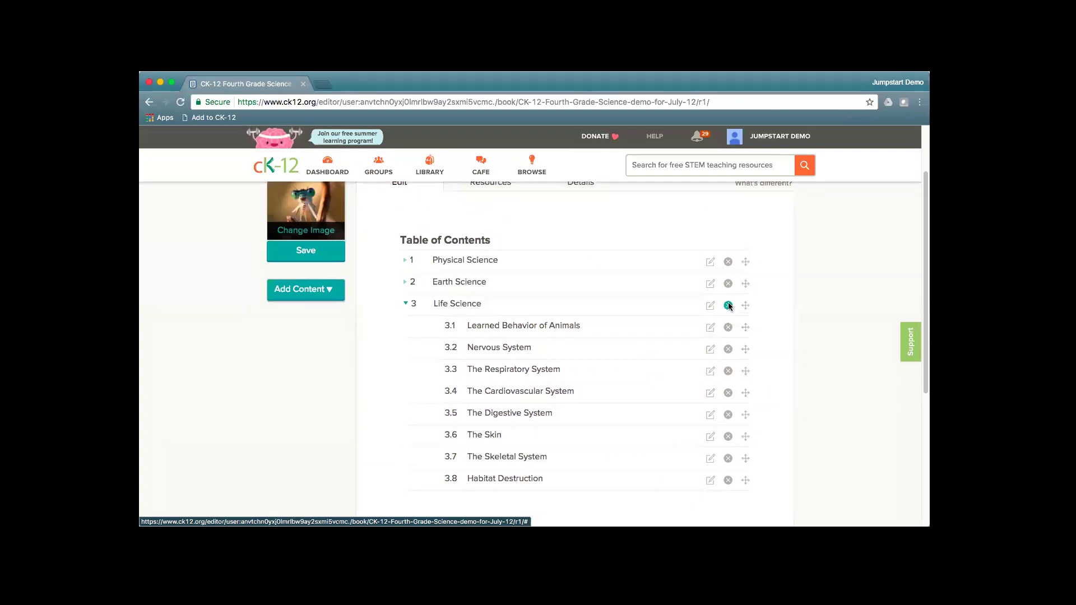
pyautogui.click(727, 305)
pyautogui.click(564, 353)
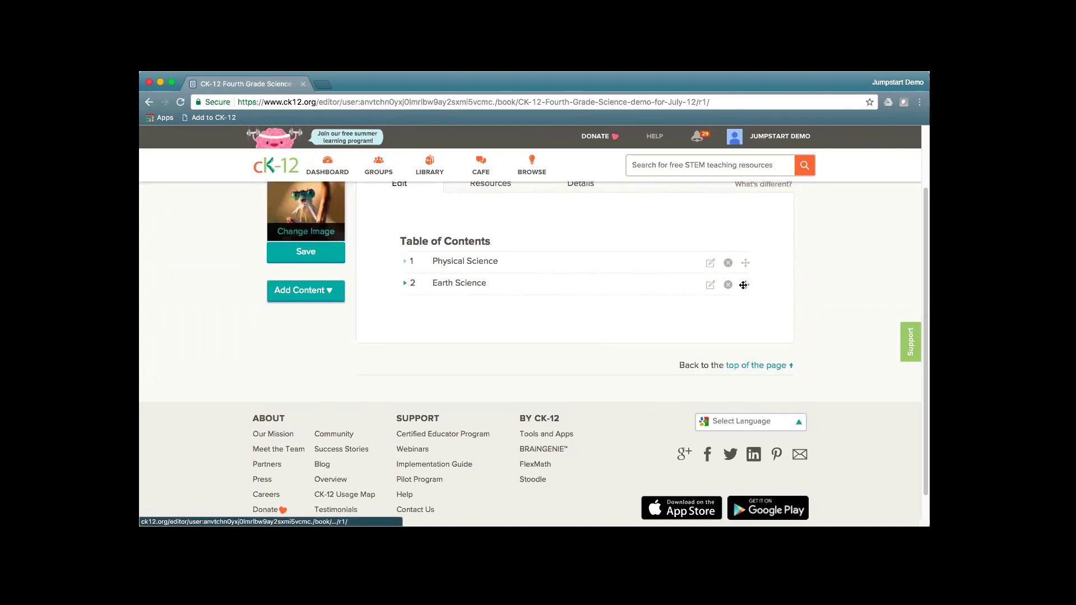
# Step: Try swapping the two chapters, and the Energy Resources and Moving Air and Water as Energy Sources lessons, restoring the original order each time
pyautogui.moveTo(745, 285); pyautogui.dragTo(746, 260)
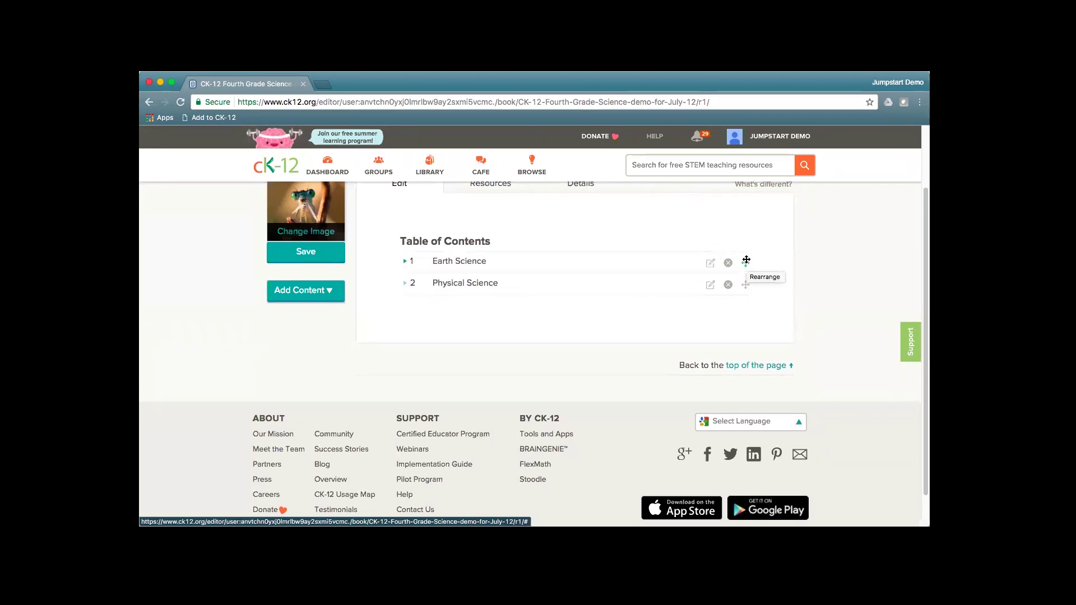
pyautogui.moveTo(745, 285); pyautogui.dragTo(745, 259)
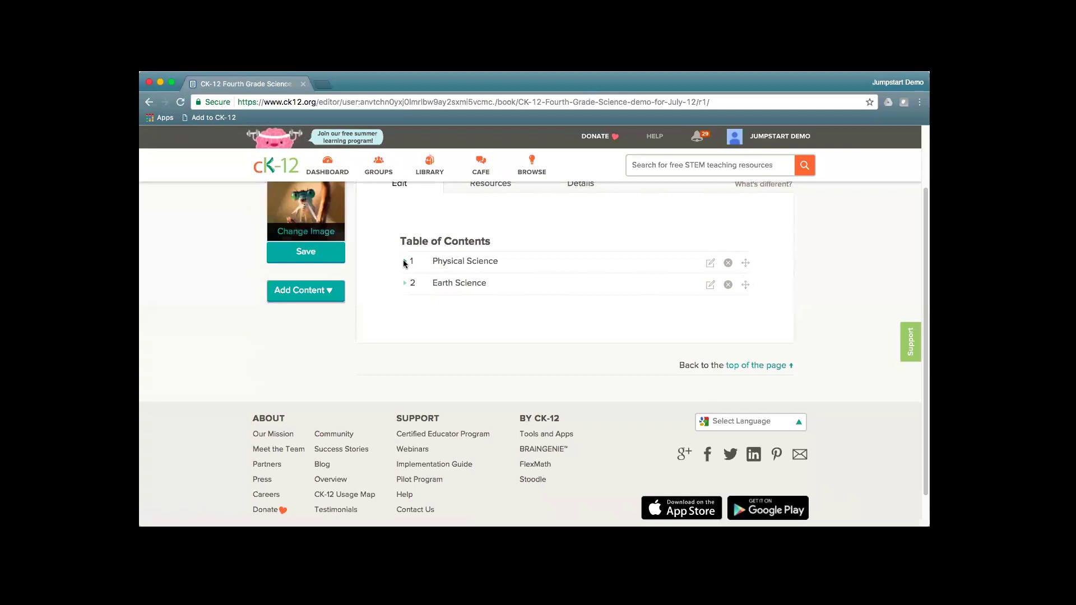
pyautogui.click(405, 262)
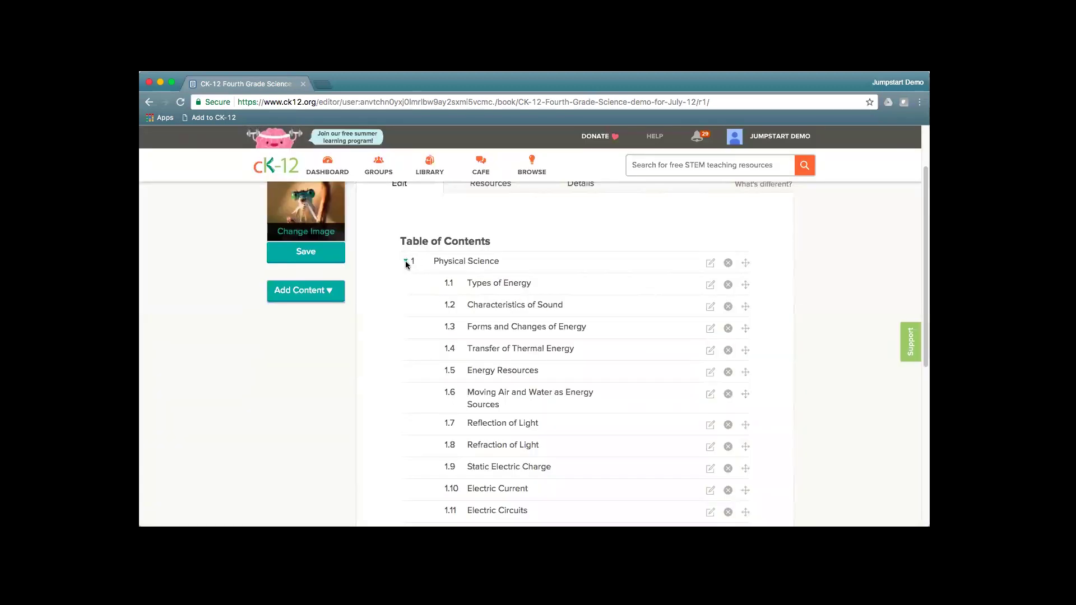
pyautogui.scroll(-3, 606, 403)
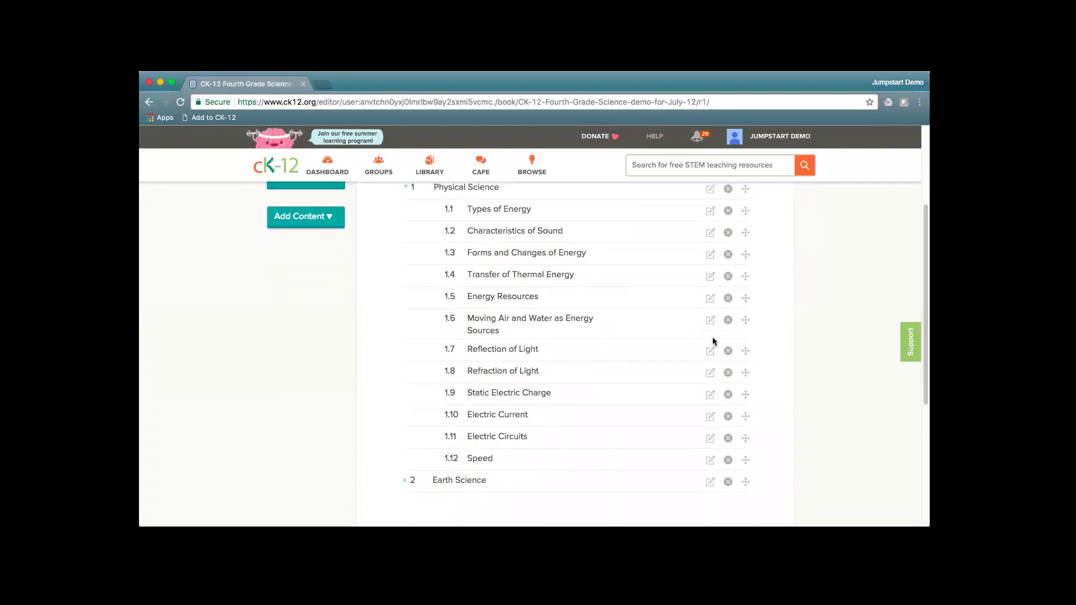
pyautogui.moveTo(746, 319); pyautogui.dragTo(744, 295)
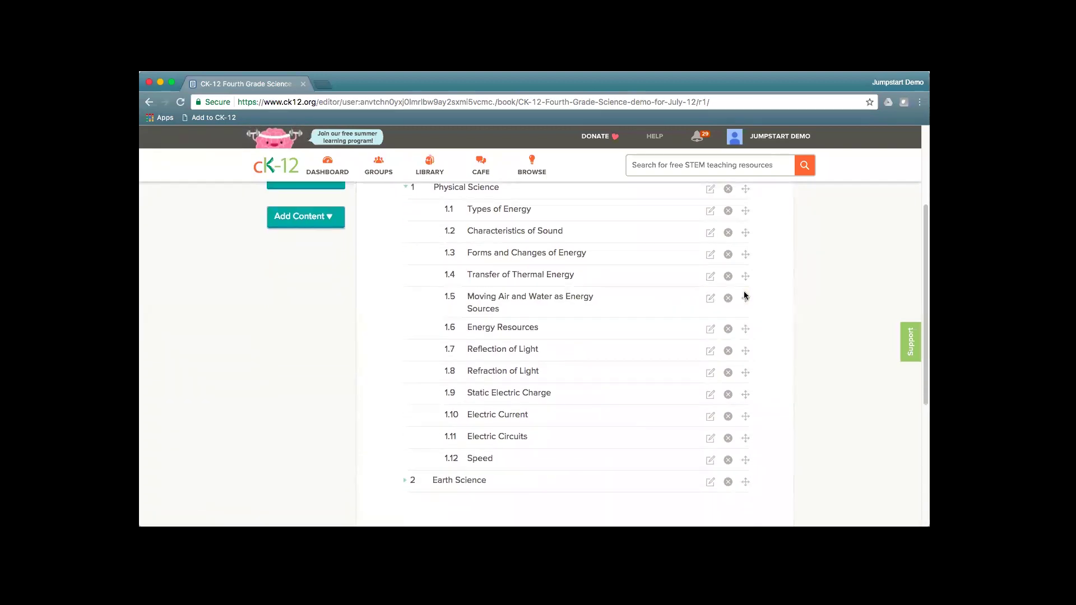
pyautogui.moveTo(745, 329); pyautogui.dragTo(744, 297)
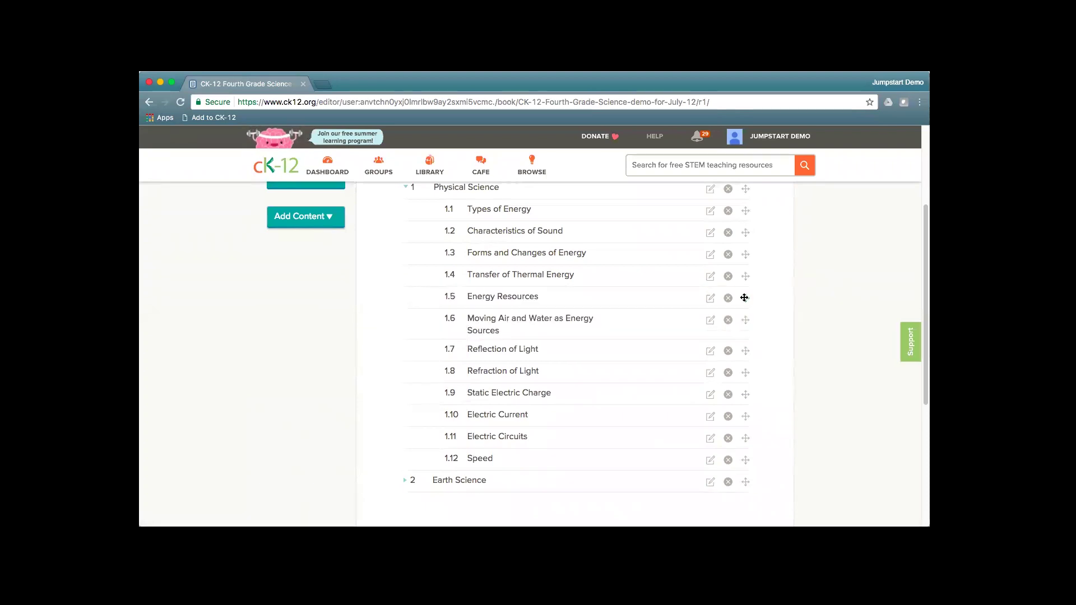
# Step: Move the Theory of Plate Tectonics lesson into Physical Science and back into Earth Science, placing it after Relative Ages of Rocks
pyautogui.scroll(-3, 536, 445)
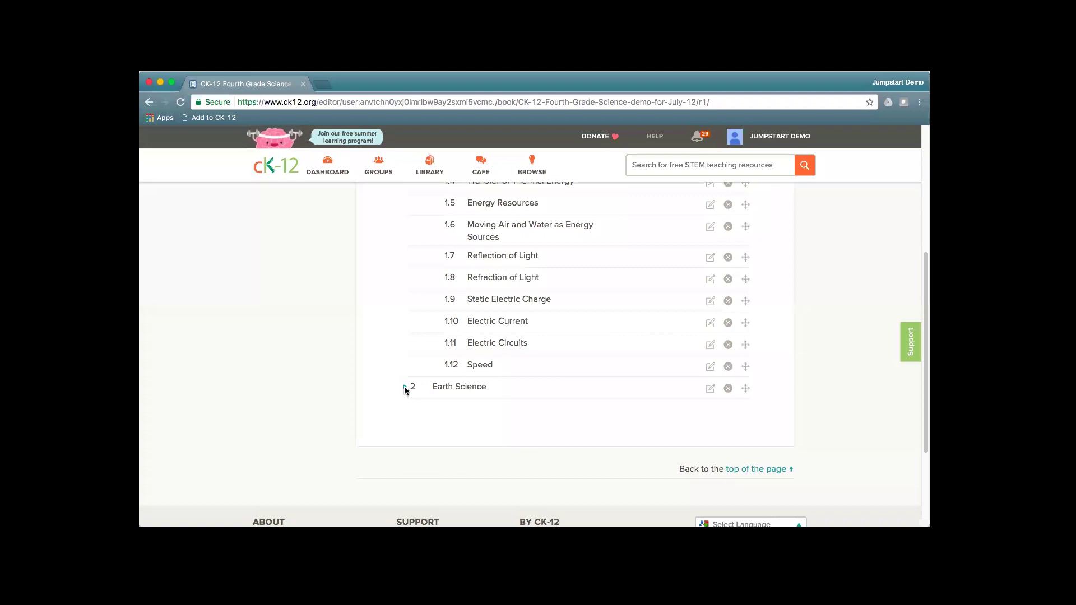
pyautogui.click(404, 387)
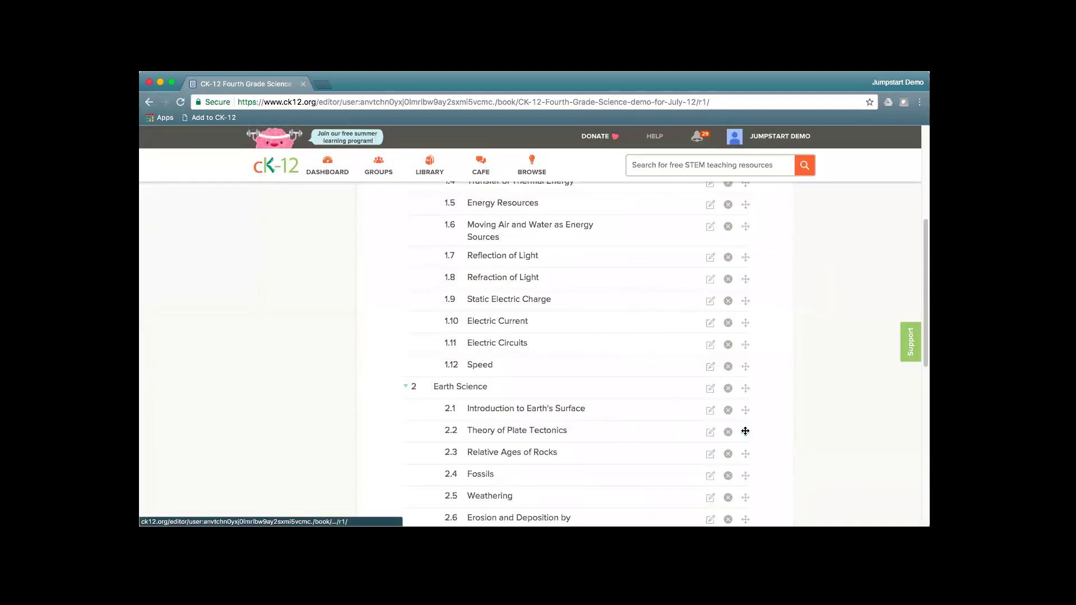
pyautogui.moveTo(744, 429); pyautogui.dragTo(744, 336)
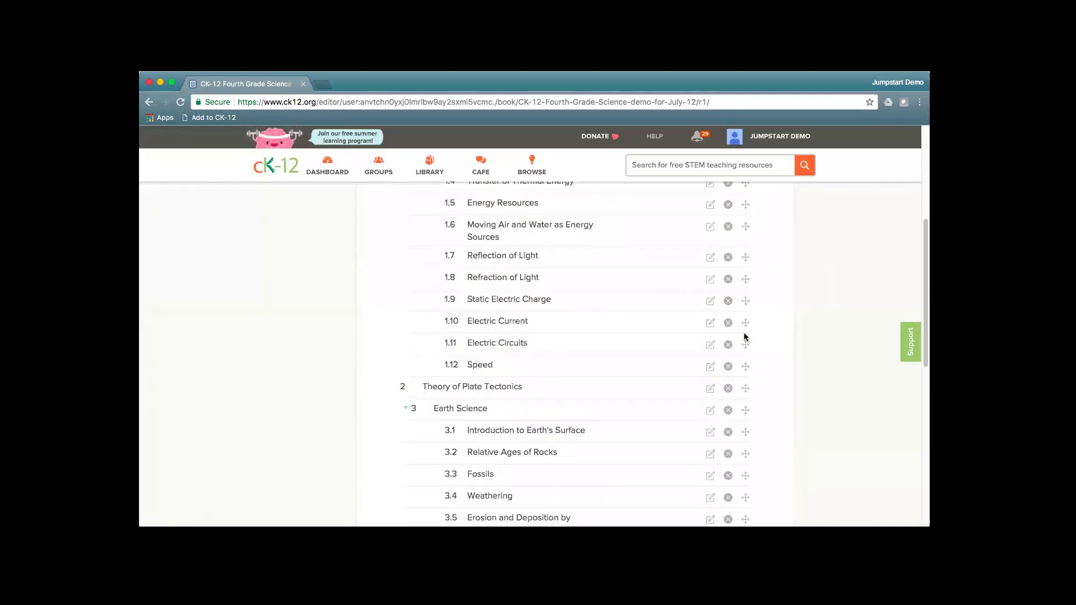
pyautogui.moveTo(743, 387); pyautogui.dragTo(747, 298)
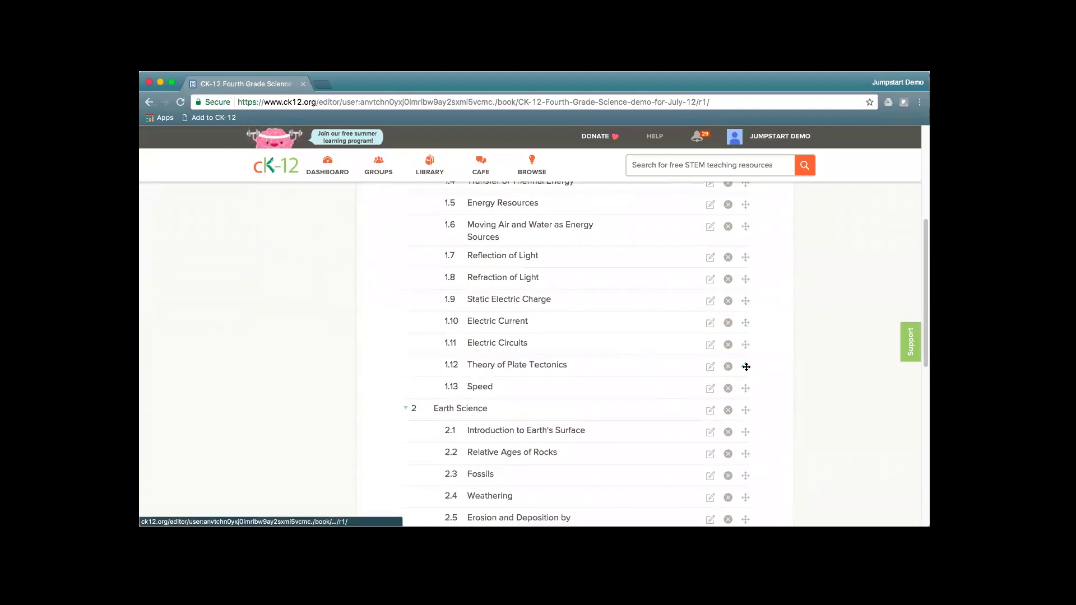
pyautogui.moveTo(746, 366); pyautogui.dragTo(749, 447)
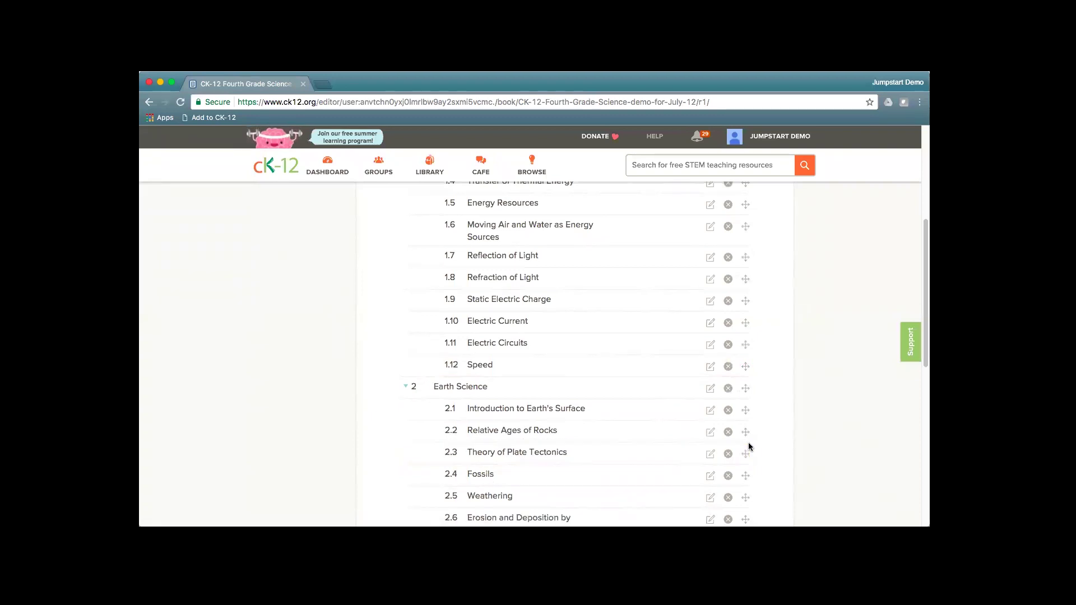
# Step: Collapse the Physical Science and Earth Science chapters in the table of contents
pyautogui.scroll(5, 749, 447)
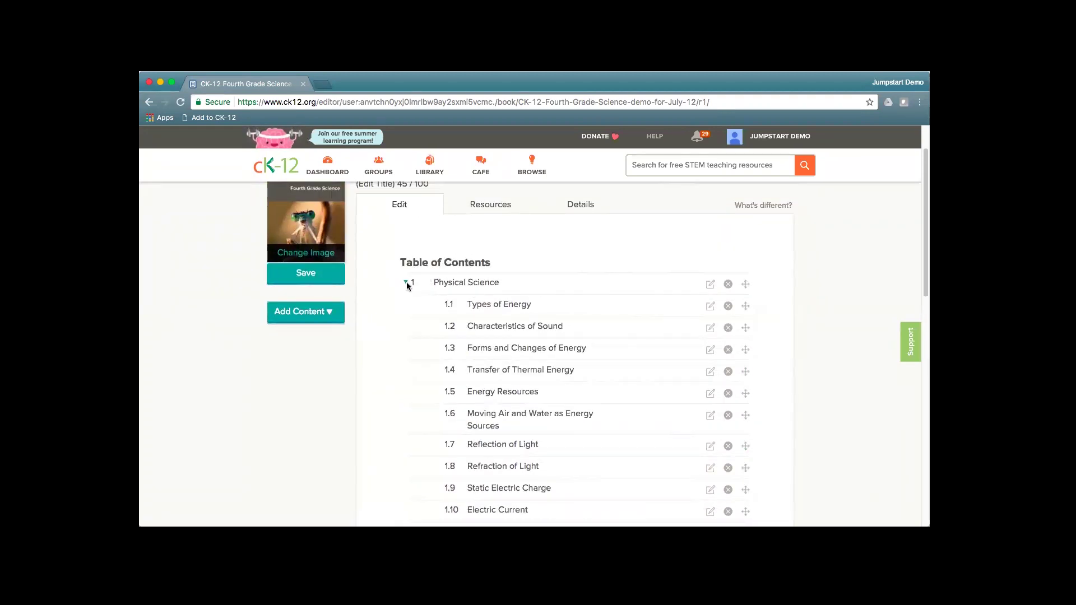
pyautogui.click(405, 282)
pyautogui.click(406, 305)
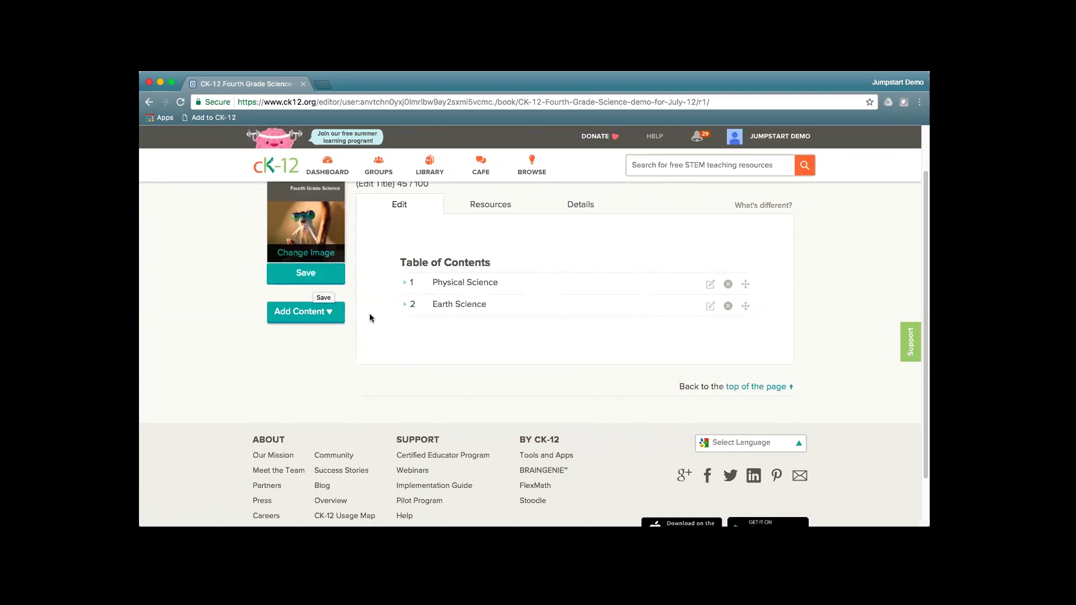
# Step: Start writing a new modality for the book, and return to the book editor without creating it
pyautogui.click(329, 317)
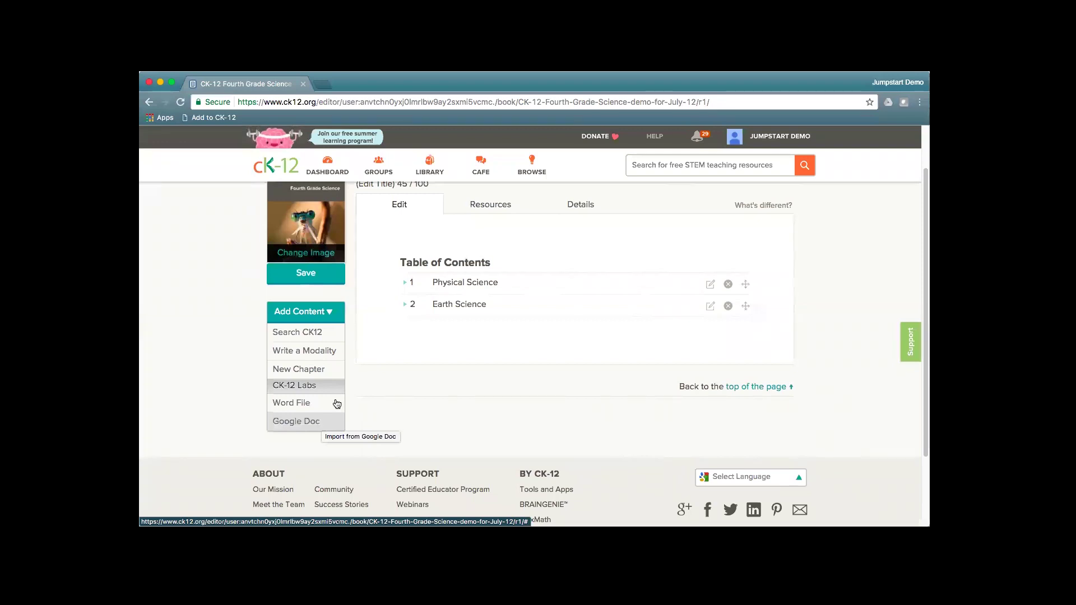
pyautogui.click(405, 283)
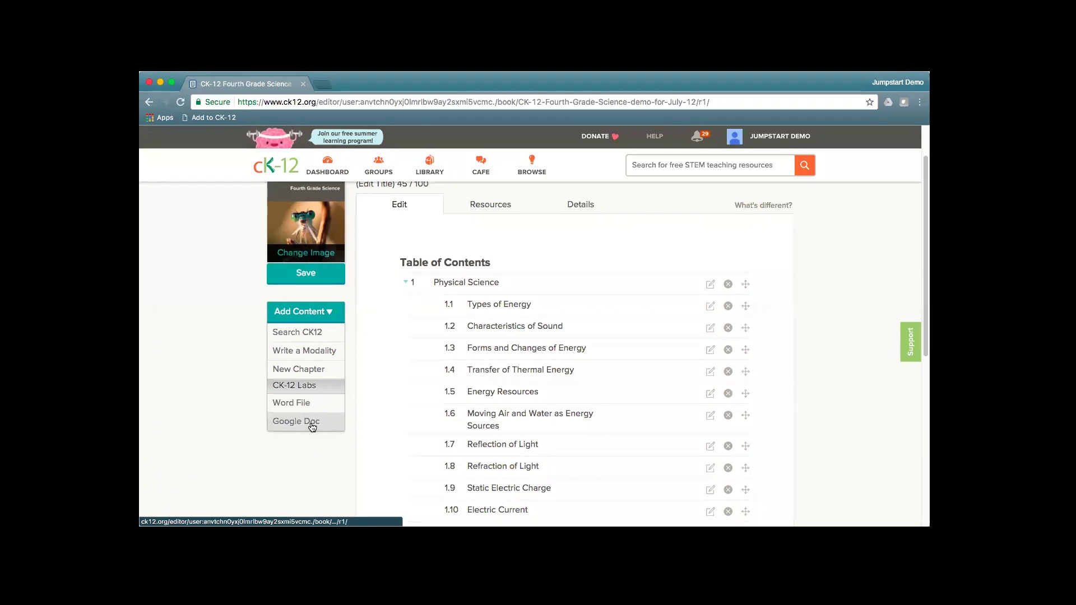
pyautogui.click(320, 359)
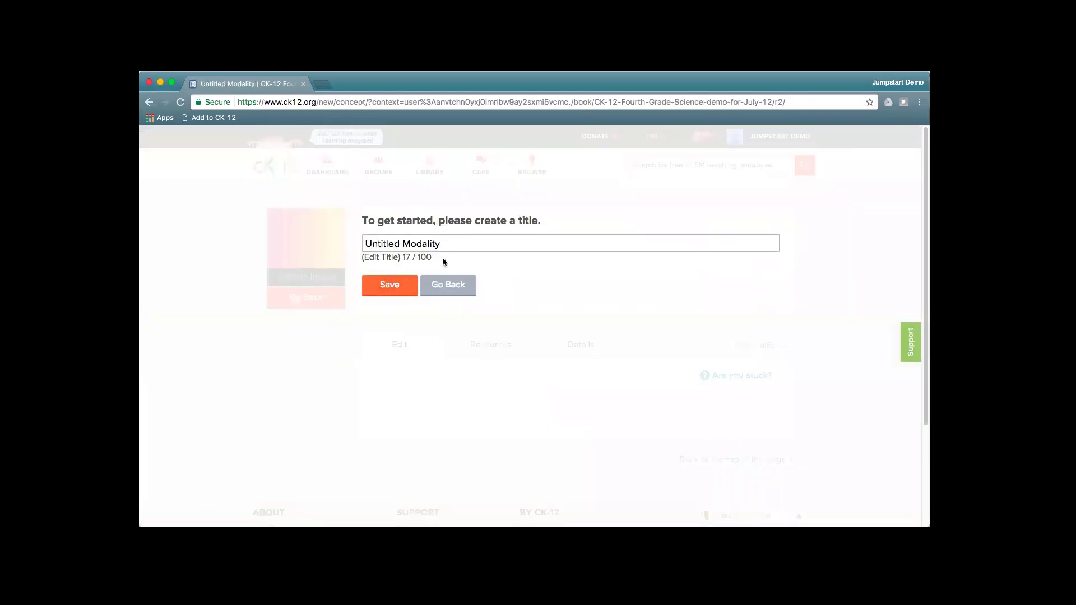
pyautogui.click(448, 286)
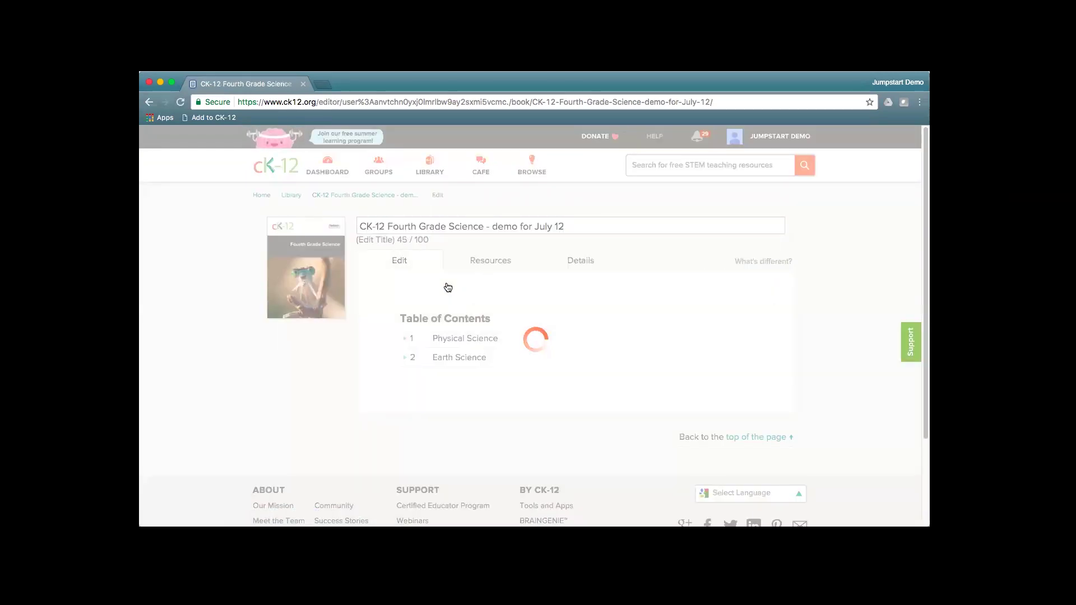
# Step: Search the CK-12 library for "plate tectonics" content to add to the book, and close the search without adding anything
pyautogui.click(329, 368)
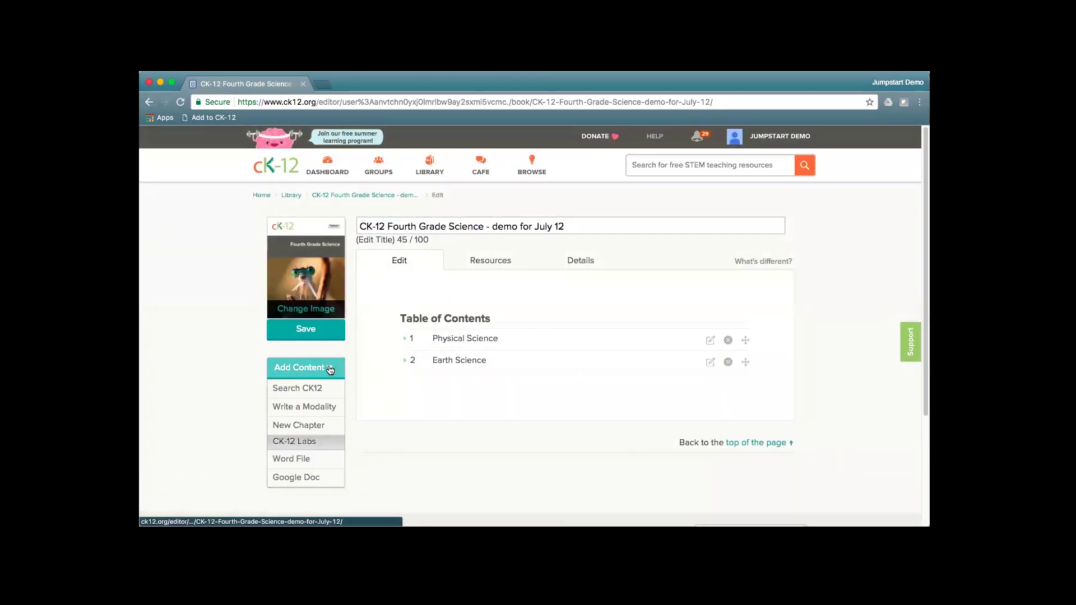
pyautogui.click(318, 388)
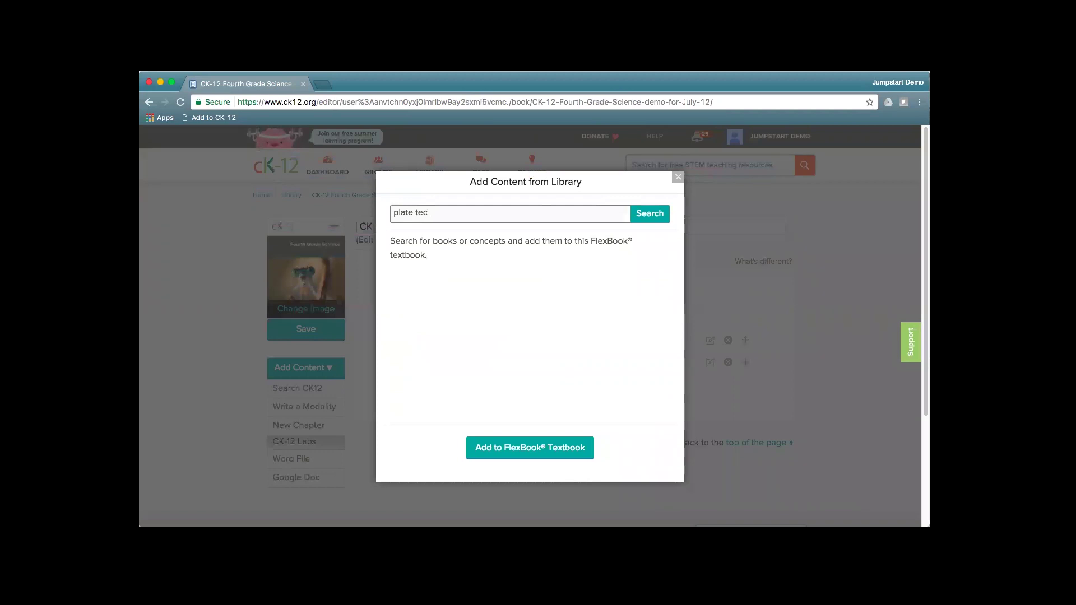
pyautogui.press('Return')
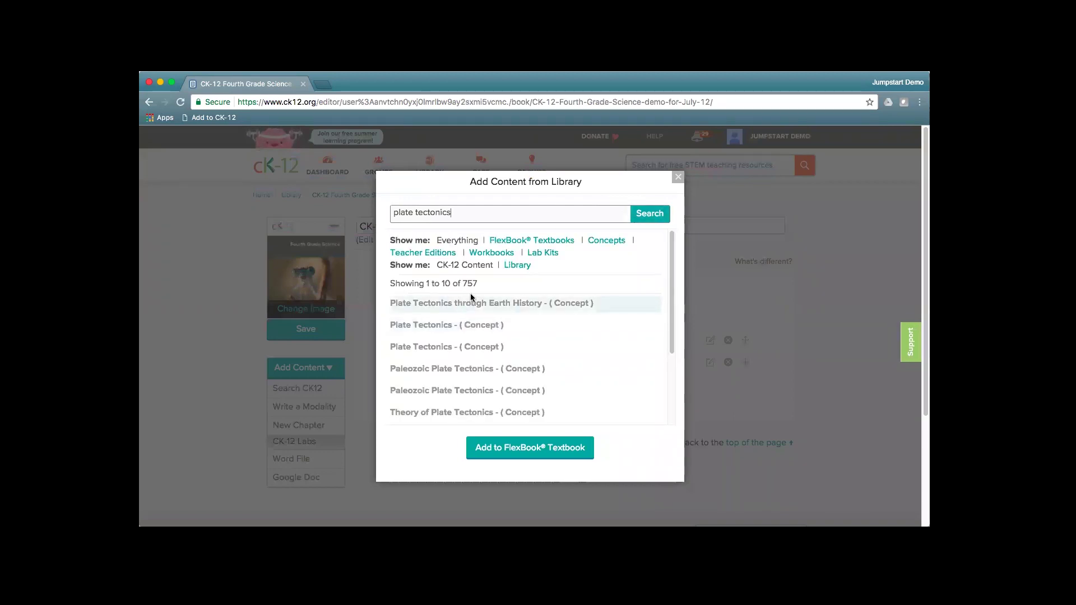
pyautogui.click(676, 178)
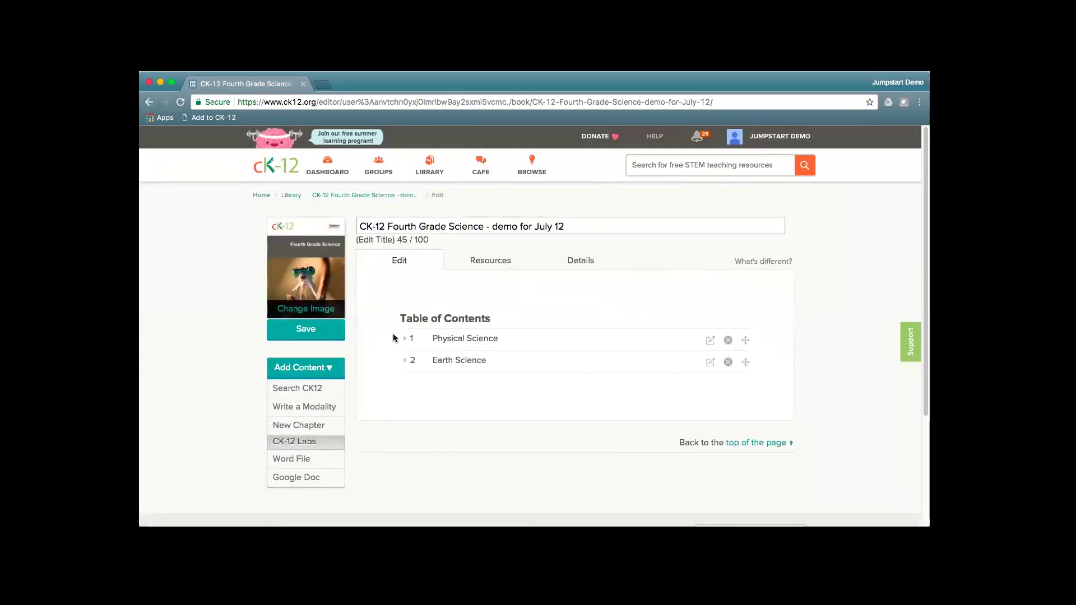
# Step: Add a new chapter titled "Demo Chapter" to the book, checking its introduction and details options, and expand it in the table of contents
pyautogui.click(307, 426)
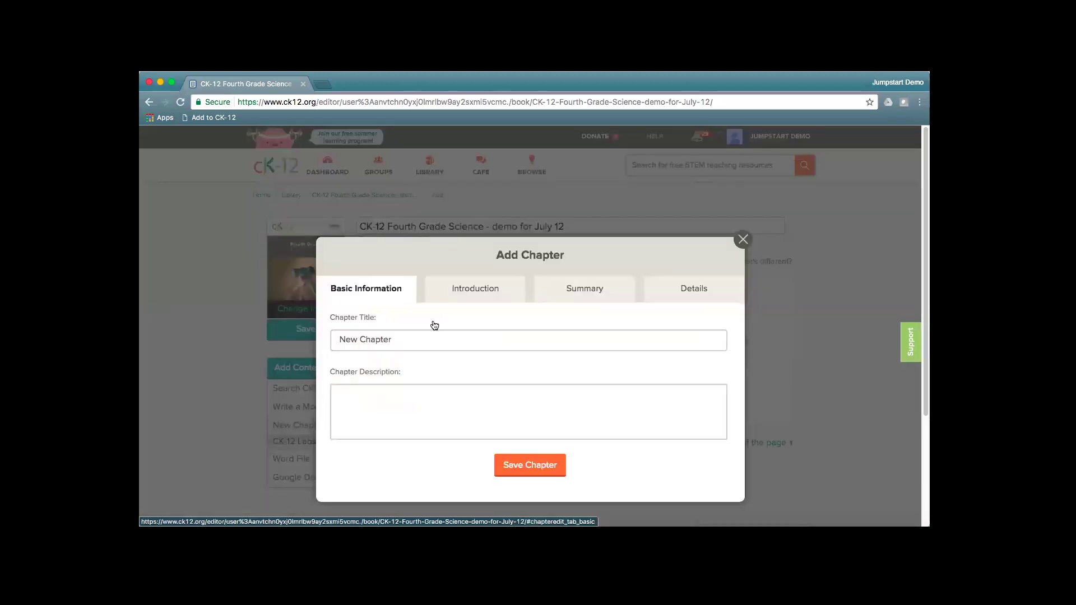
pyautogui.tripleClick(420, 338)
pyautogui.write('Demo')
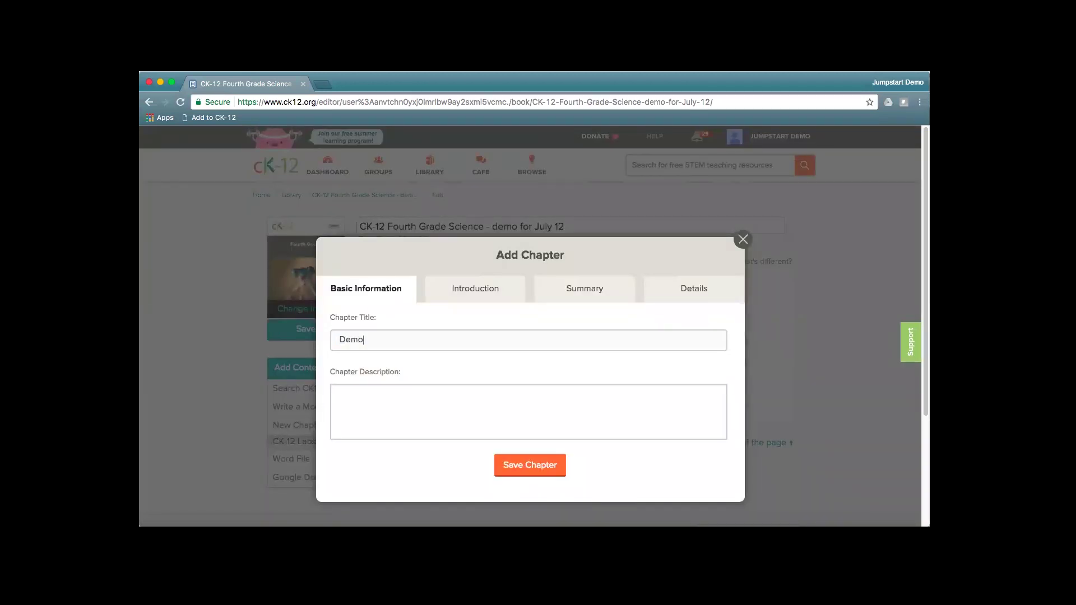
pyautogui.click(495, 292)
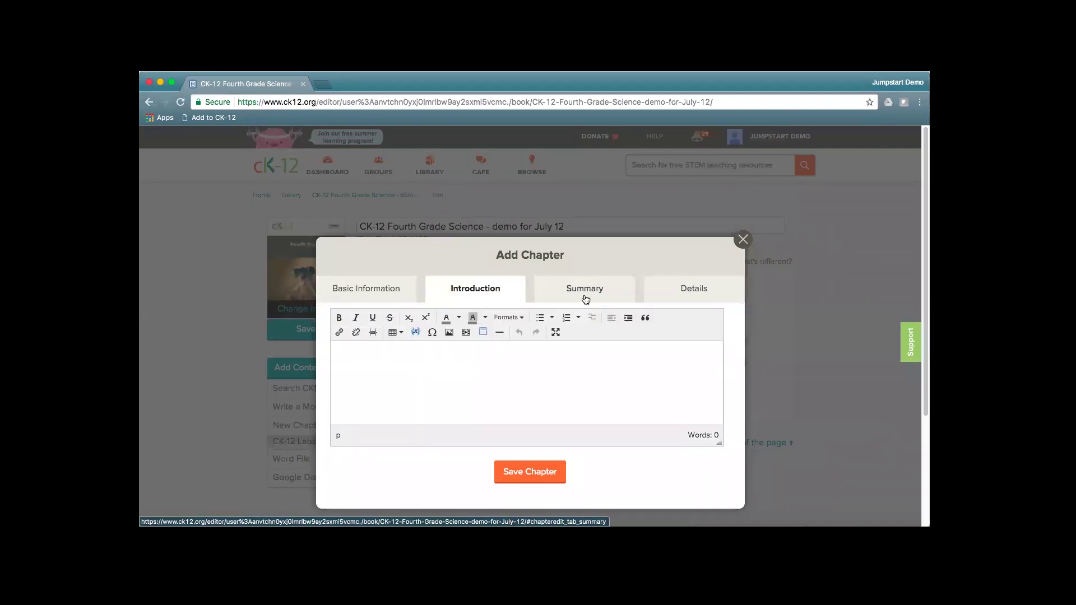
pyautogui.click(678, 294)
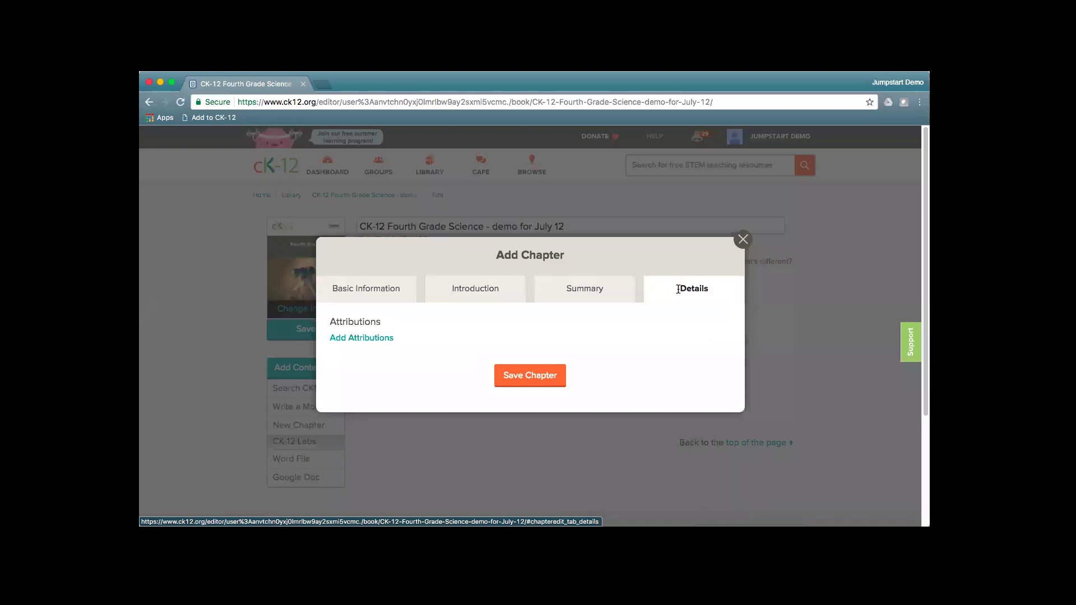
pyautogui.click(533, 375)
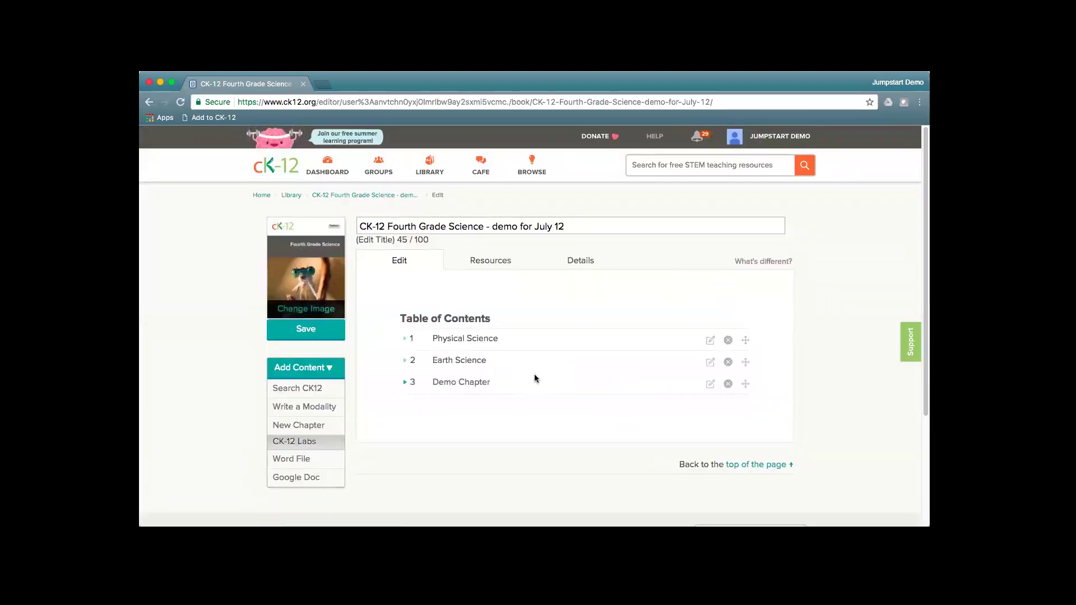
pyautogui.click(406, 383)
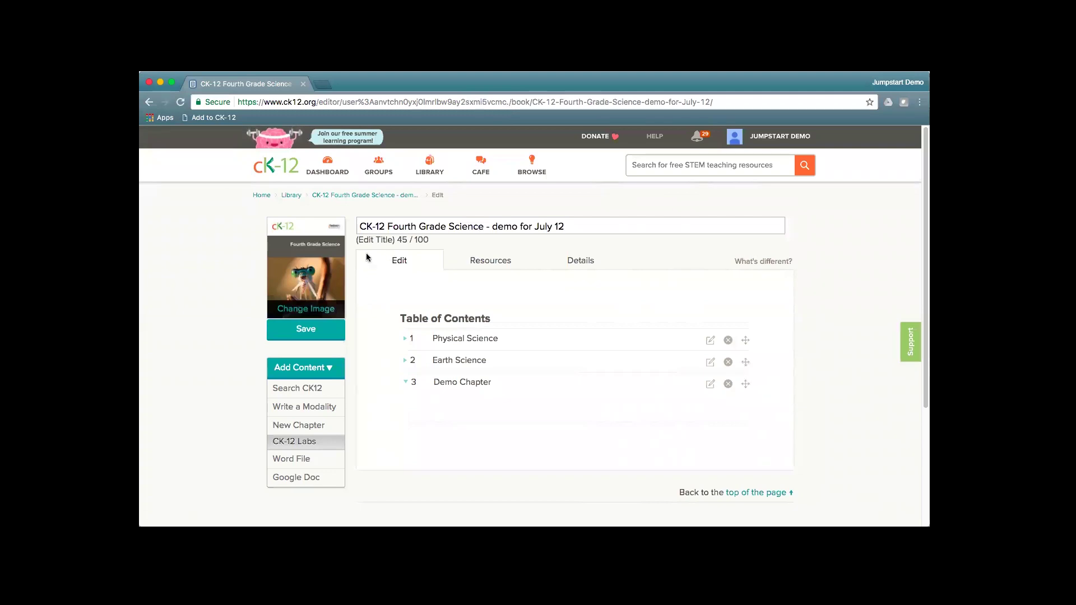
# Step: Open the CK-12 site in a new browser tab and go to the Chemistry subject
pyautogui.click(325, 86)
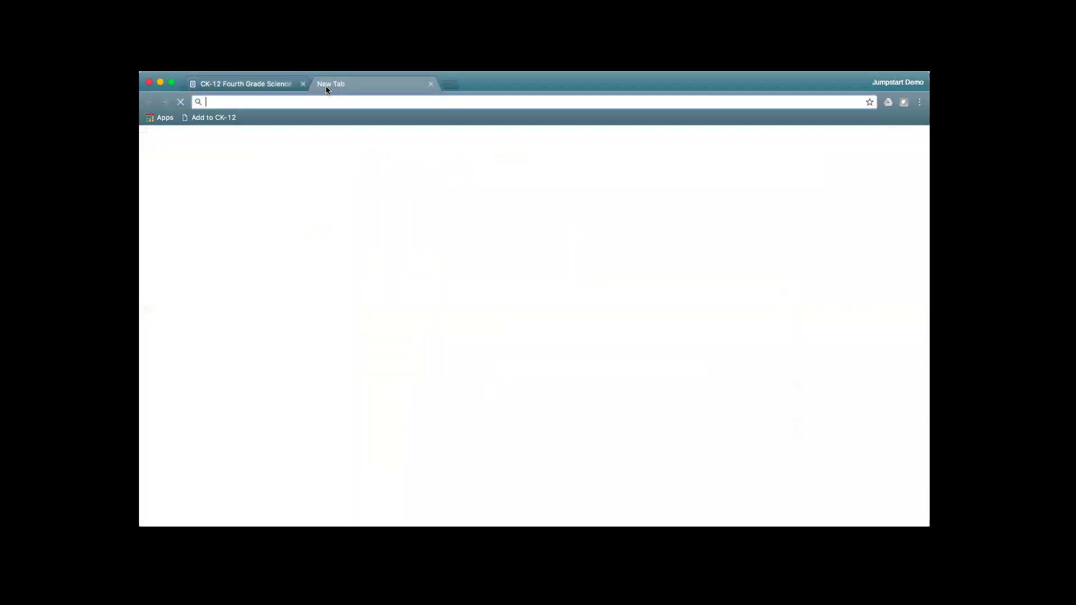
pyautogui.write('ck')
pyautogui.press('Return')
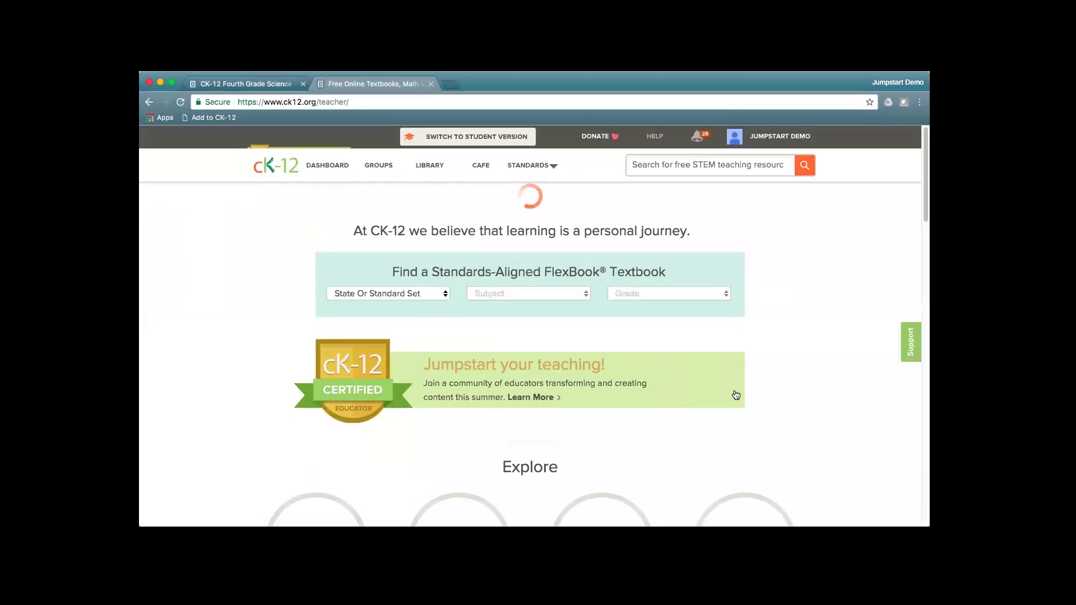
pyautogui.scroll(-4, 798, 395)
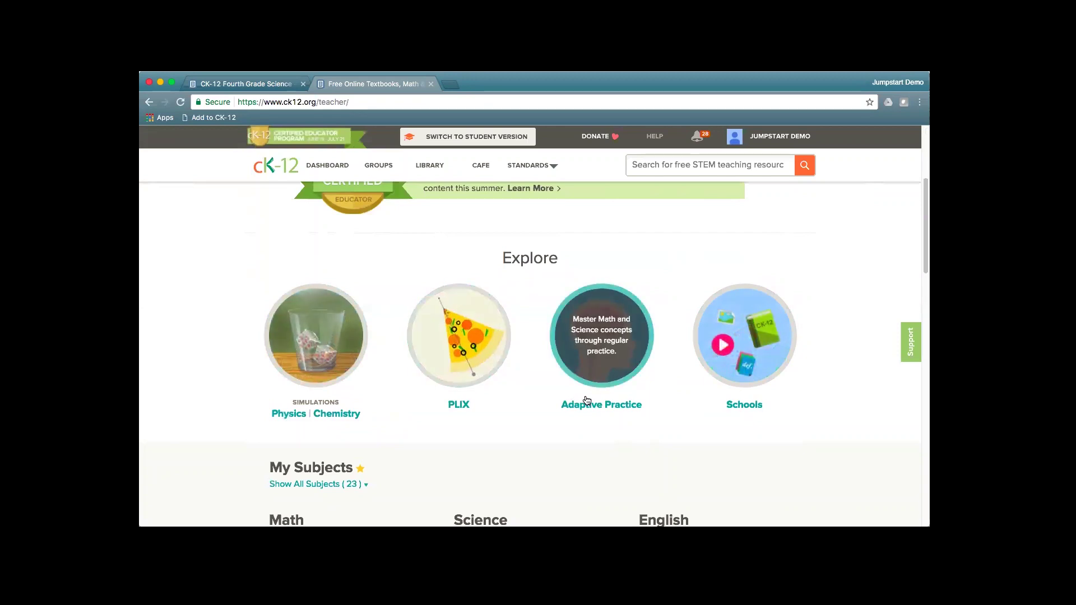
pyautogui.scroll(-5, 585, 400)
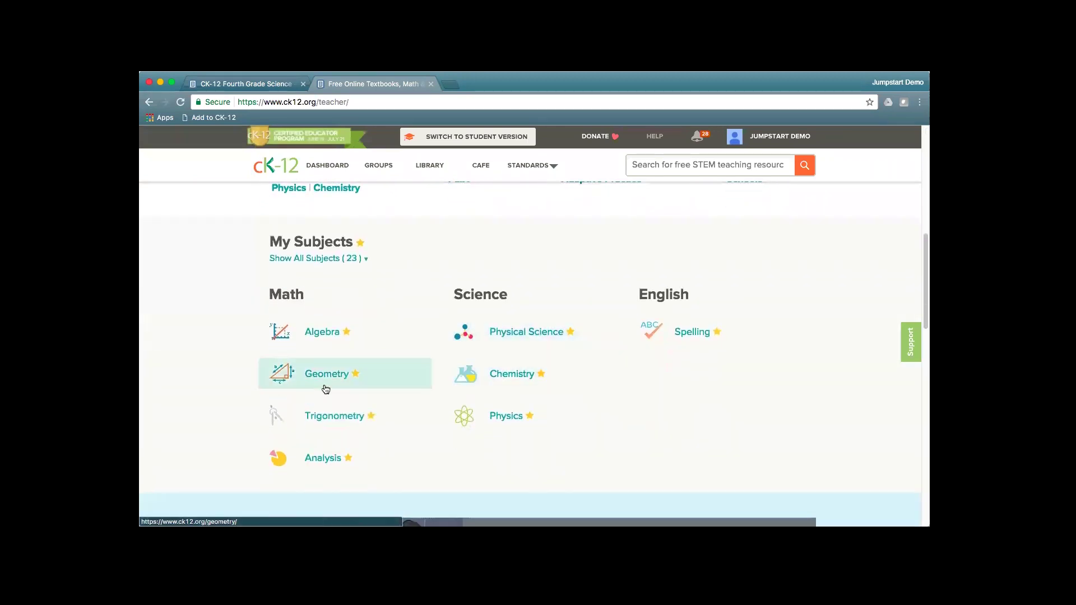
pyautogui.click(541, 380)
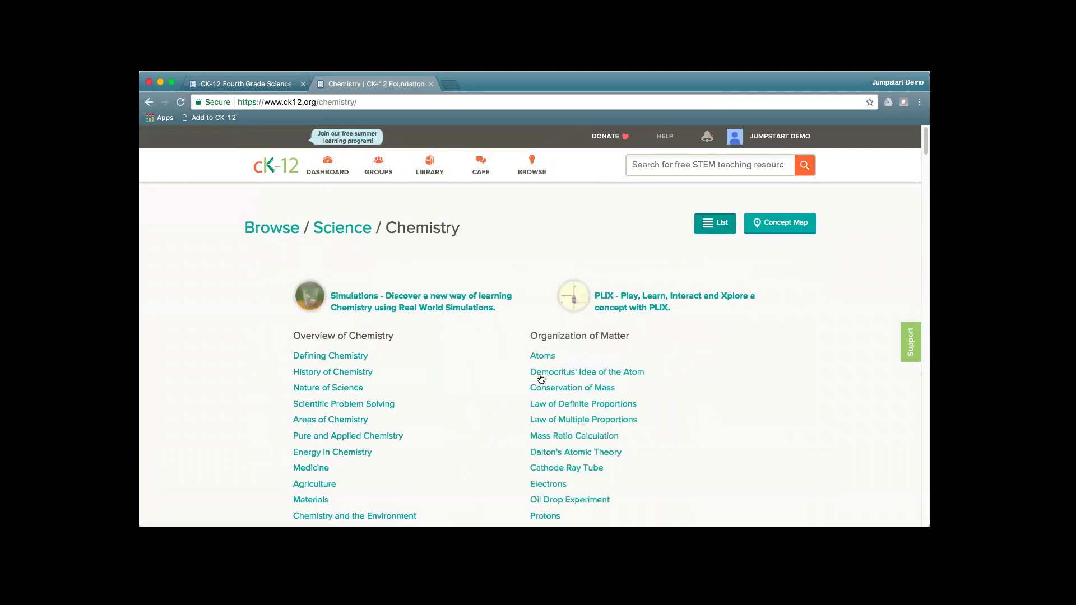
# Step: Open the reading lesson for Rutherford's Atomic Model from the Organization of Matter concepts
pyautogui.scroll(-3, 548, 400)
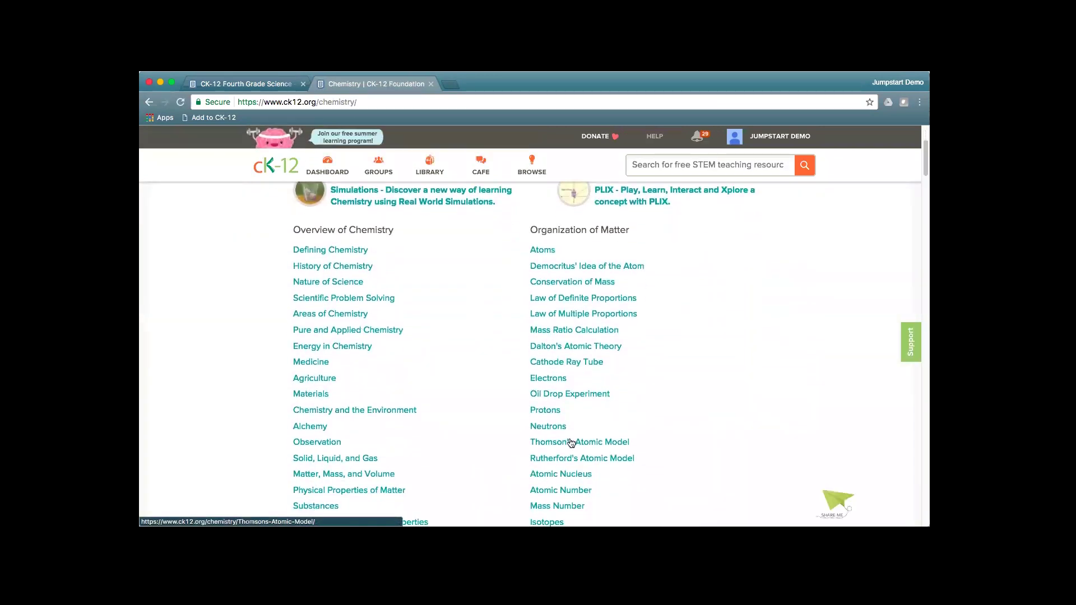
pyautogui.click(573, 394)
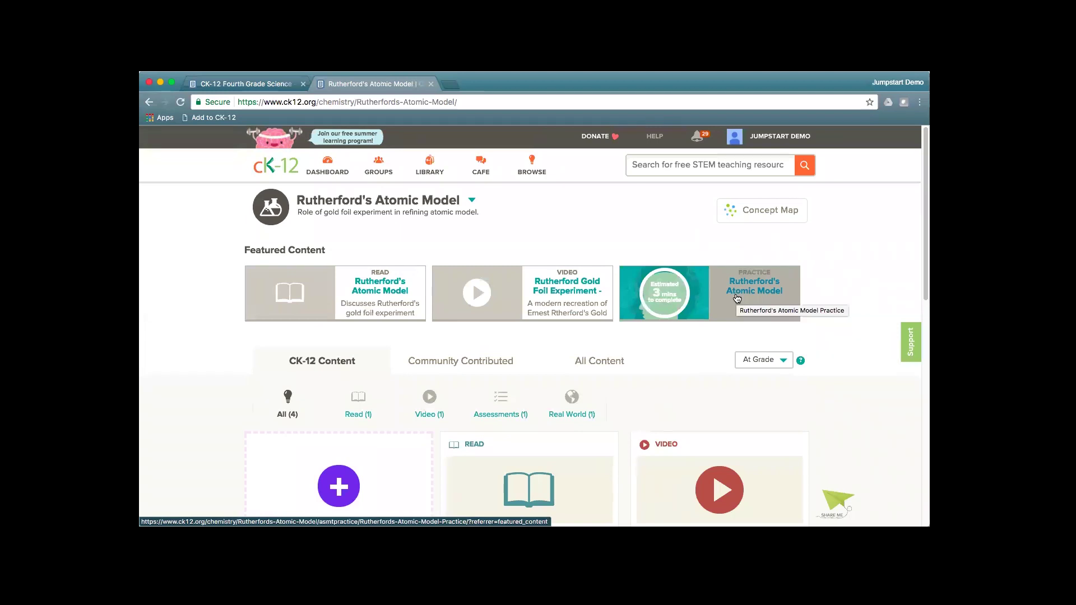
pyautogui.scroll(-3, 643, 367)
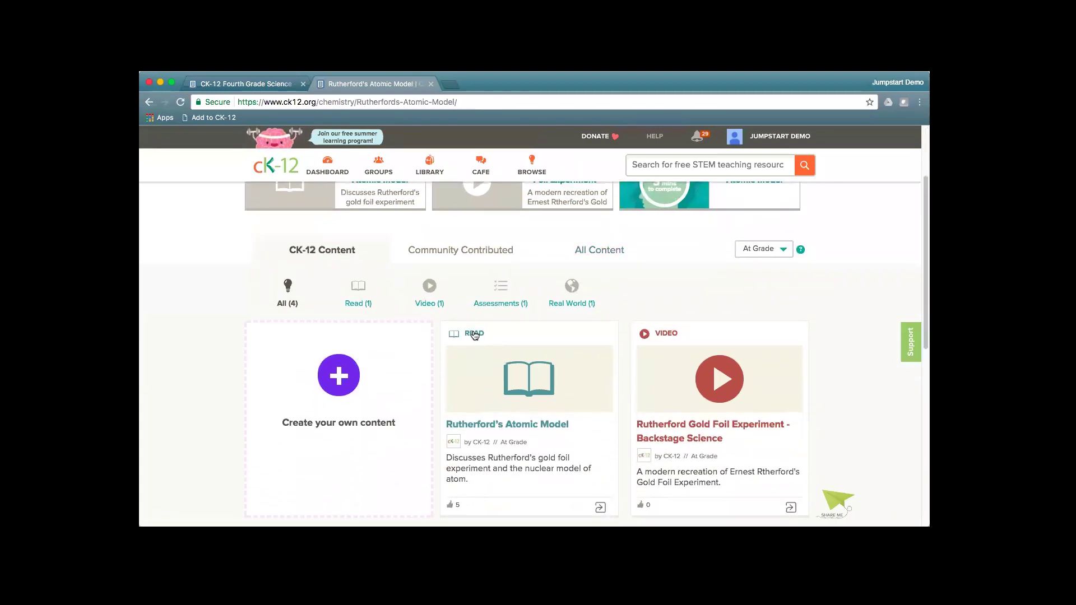
pyautogui.click(474, 335)
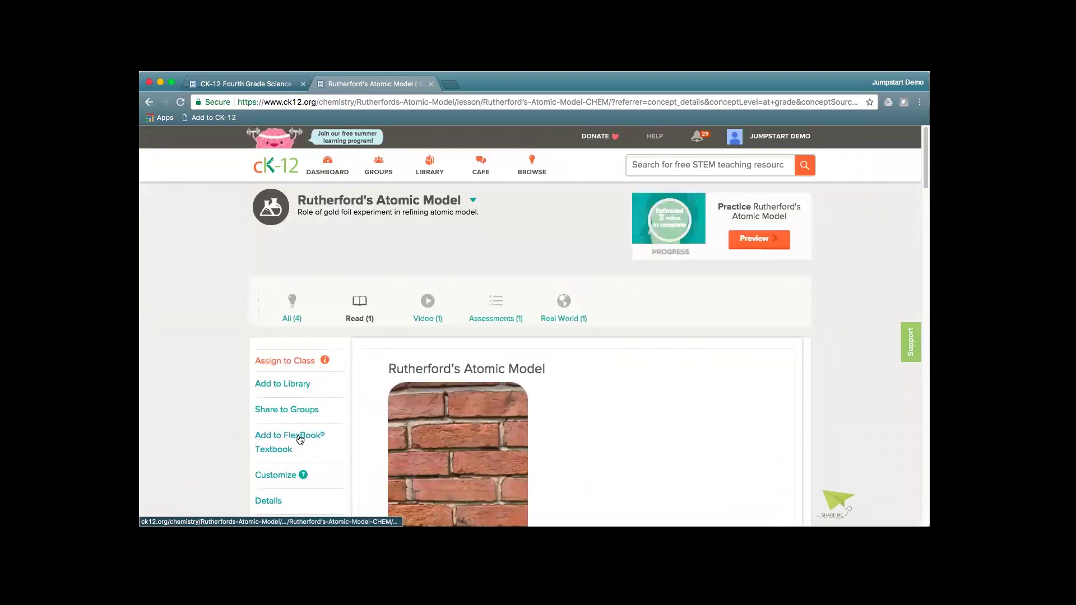
# Step: Cancel adding the lesson to a FlexBook, and save the Fourth Grade Science book in its editor
pyautogui.click(300, 440)
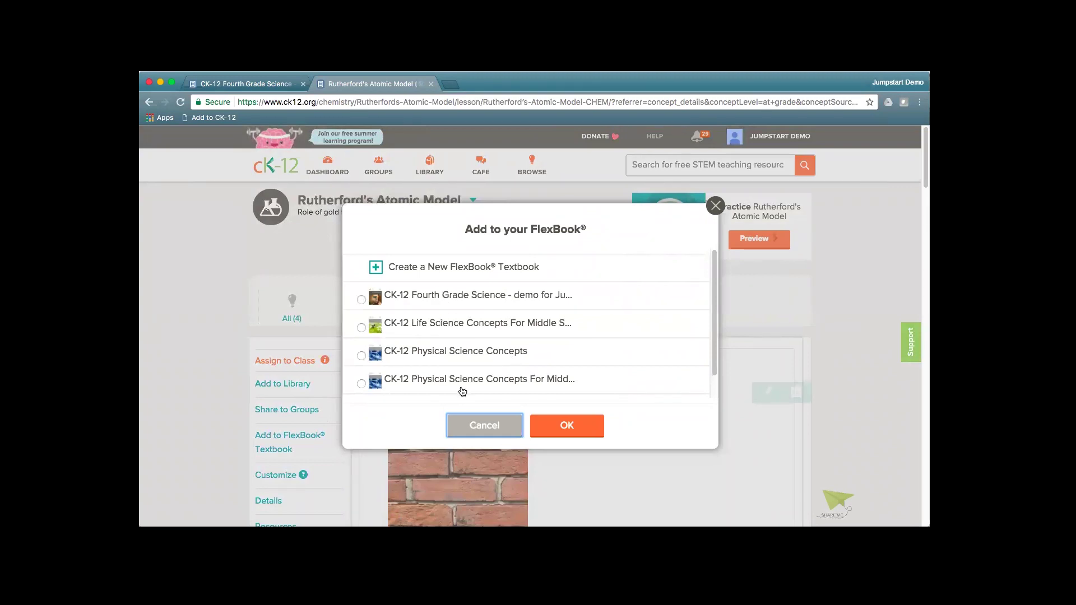
pyautogui.click(484, 426)
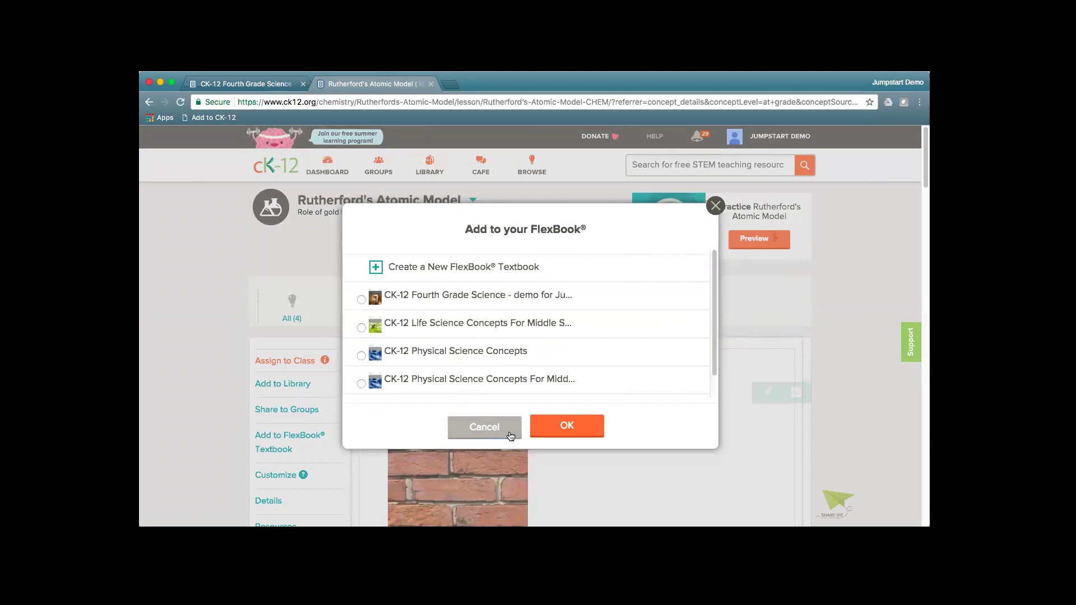
pyautogui.click(247, 84)
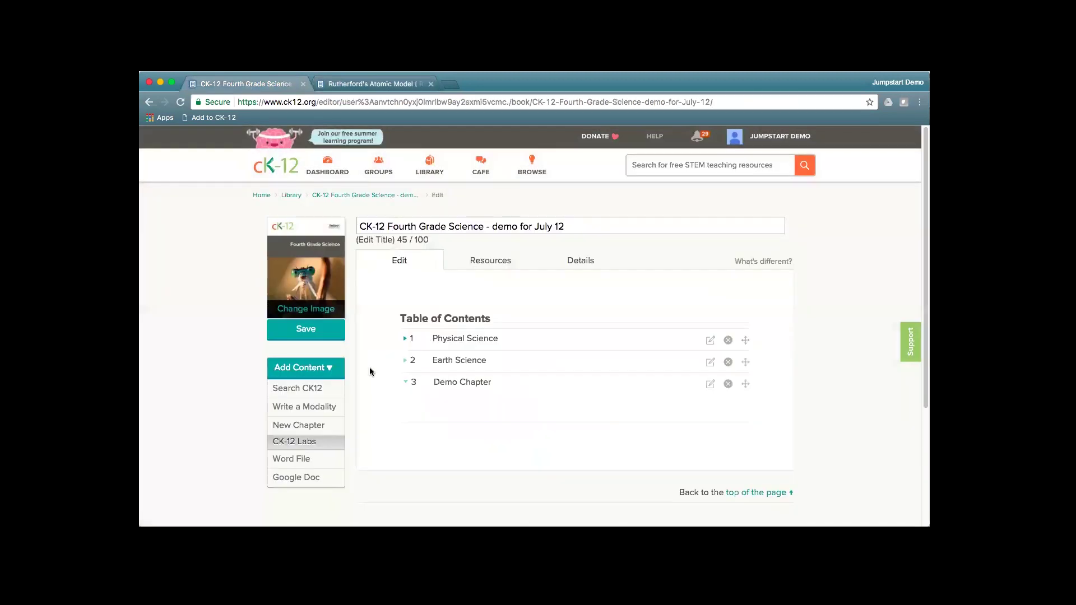
pyautogui.click(312, 328)
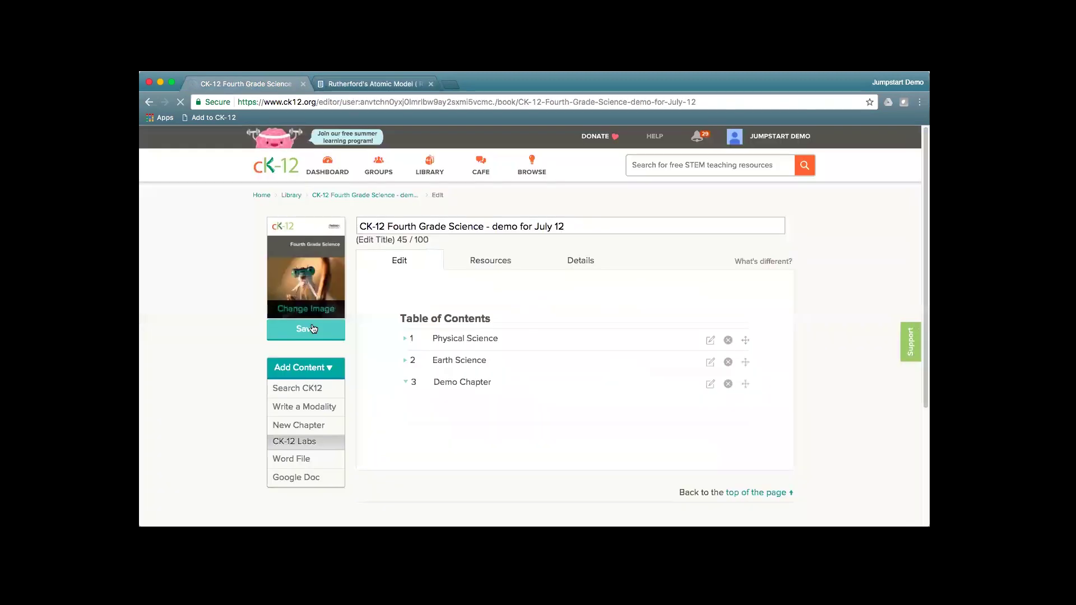
# Step: Return to the Rutherford's Atomic Model lesson and start adding it to a FlexBook textbook
pyautogui.click(376, 85)
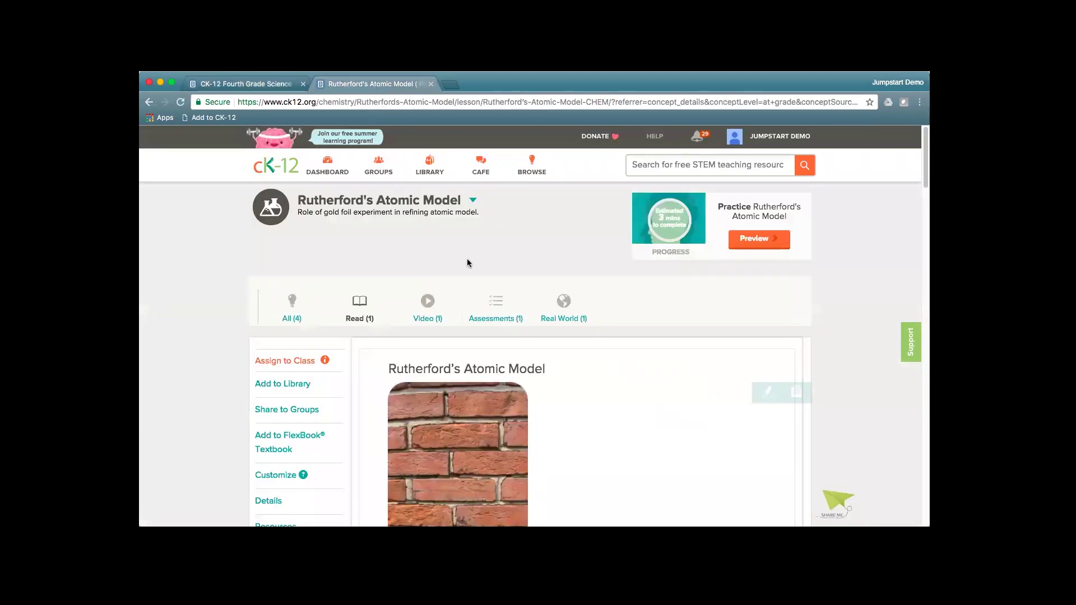
pyautogui.scroll(-3, 305, 473)
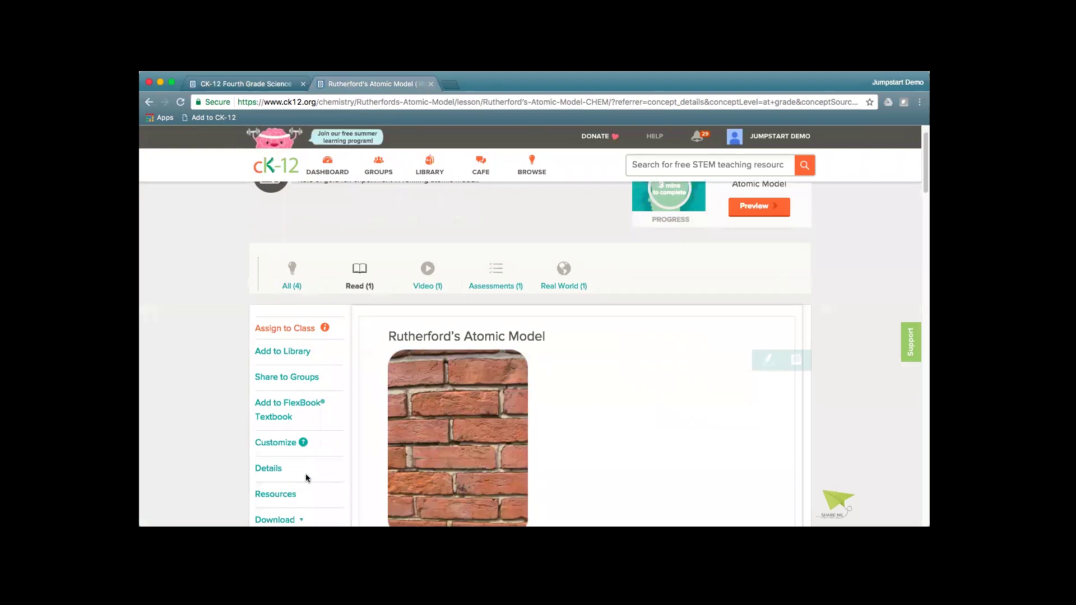
pyautogui.click(284, 393)
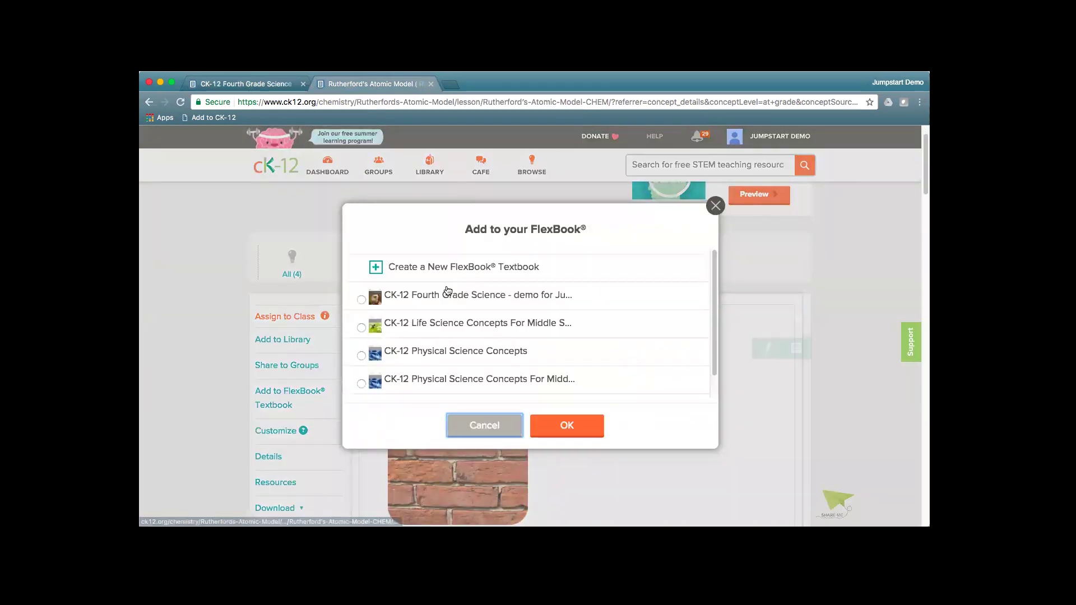